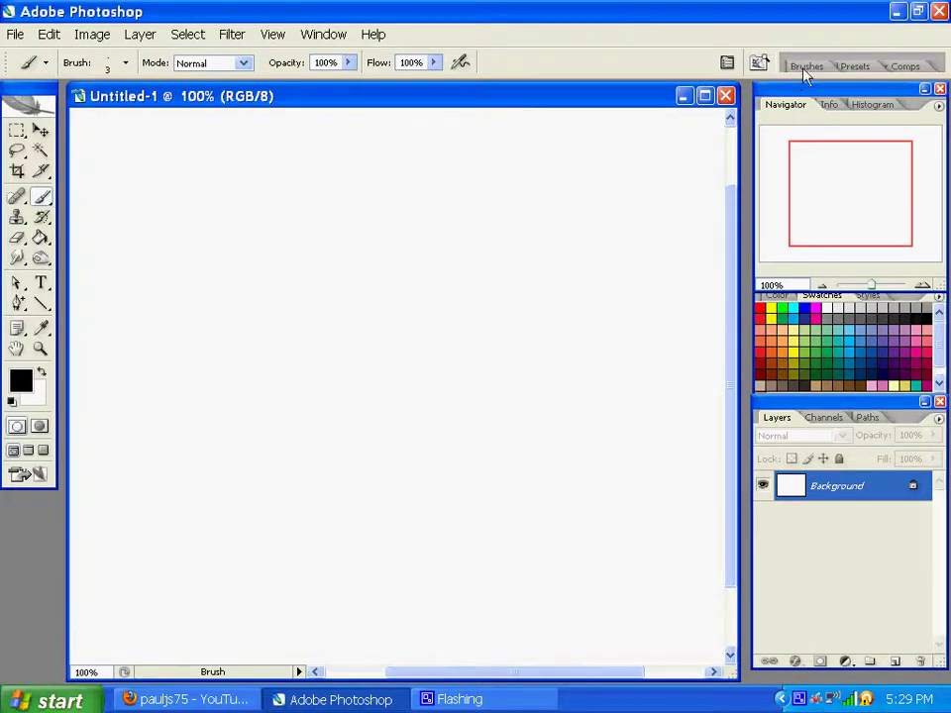
Step: Paint a thin wavy 3 px test stroke near the top, then switch to the 5 px preset
left_click(806, 70)
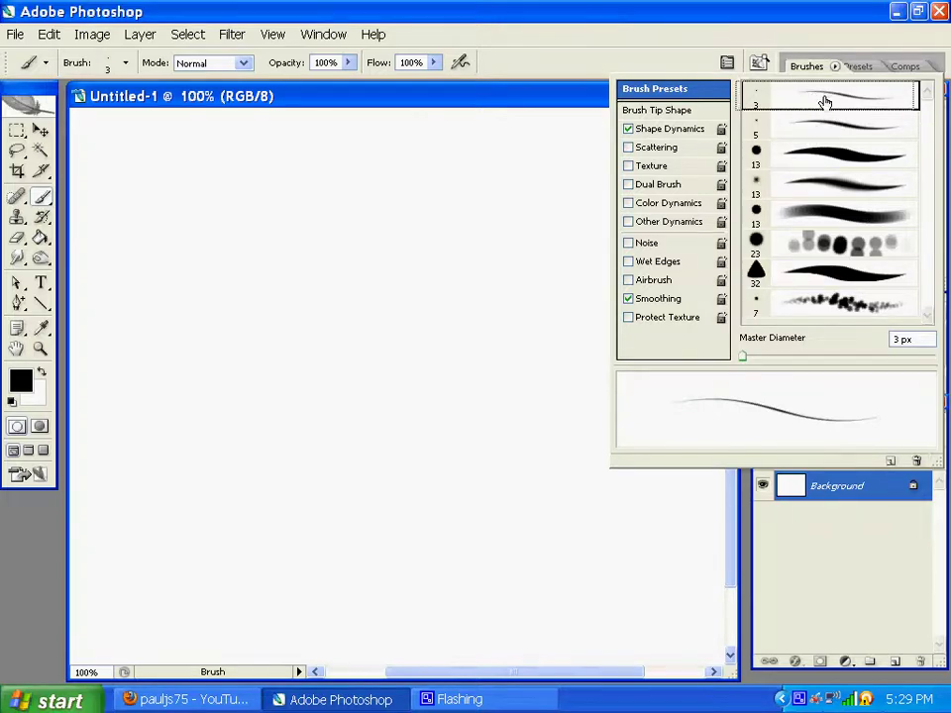
left_click(163, 201)
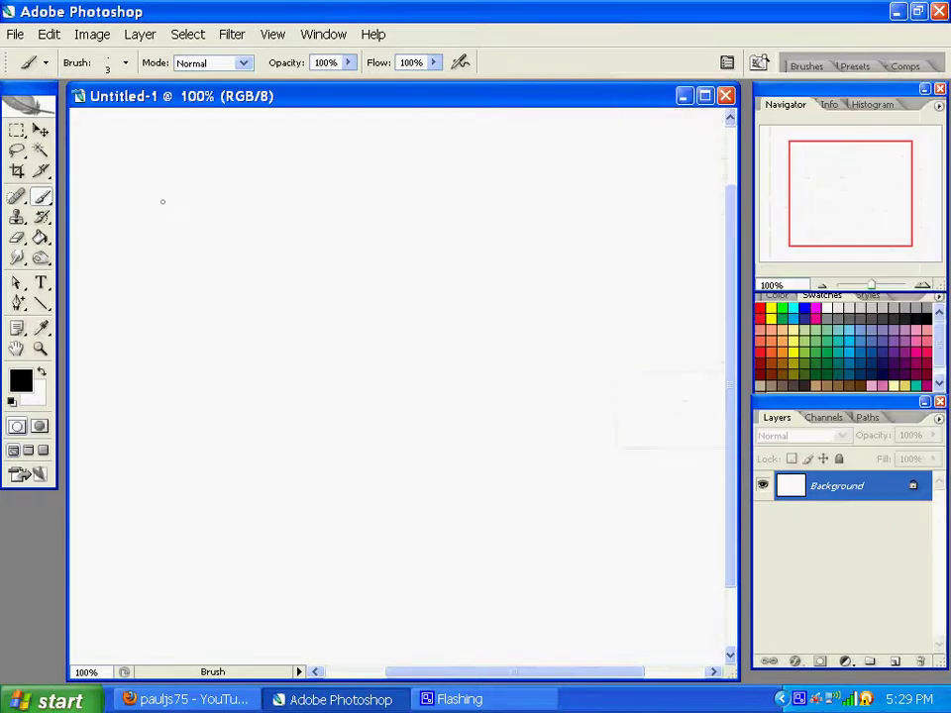
left_click_drag(252, 192, 381, 187)
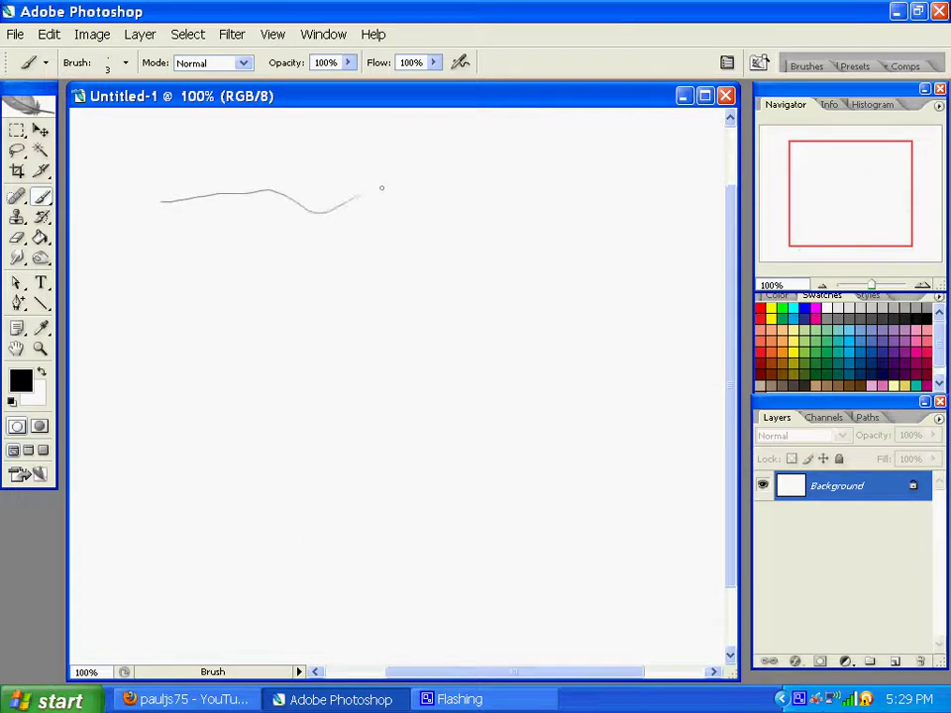
left_click(809, 67)
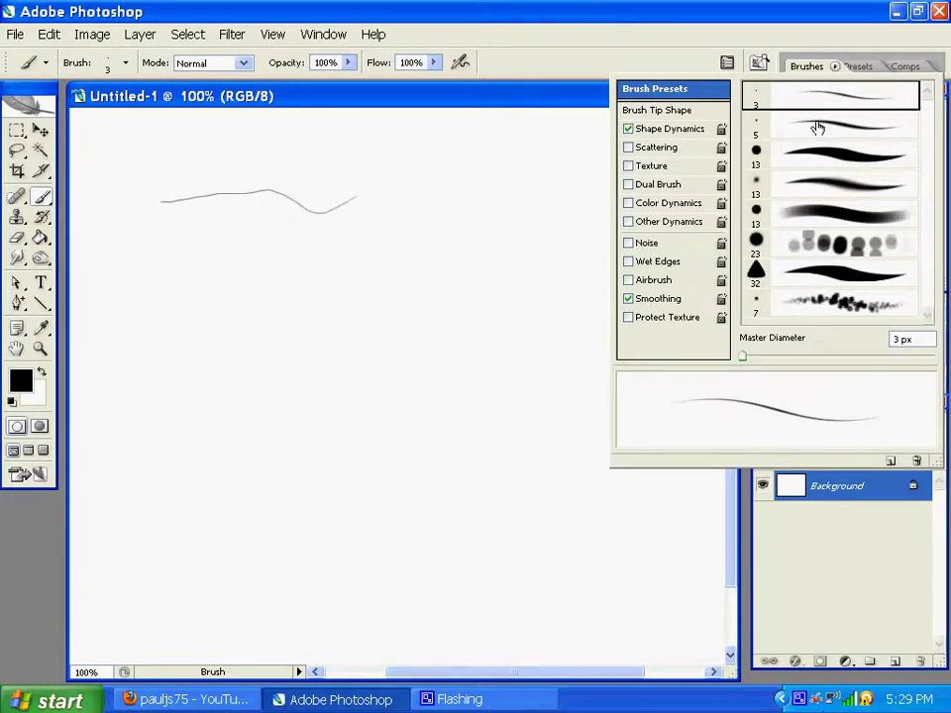
left_click(830, 129)
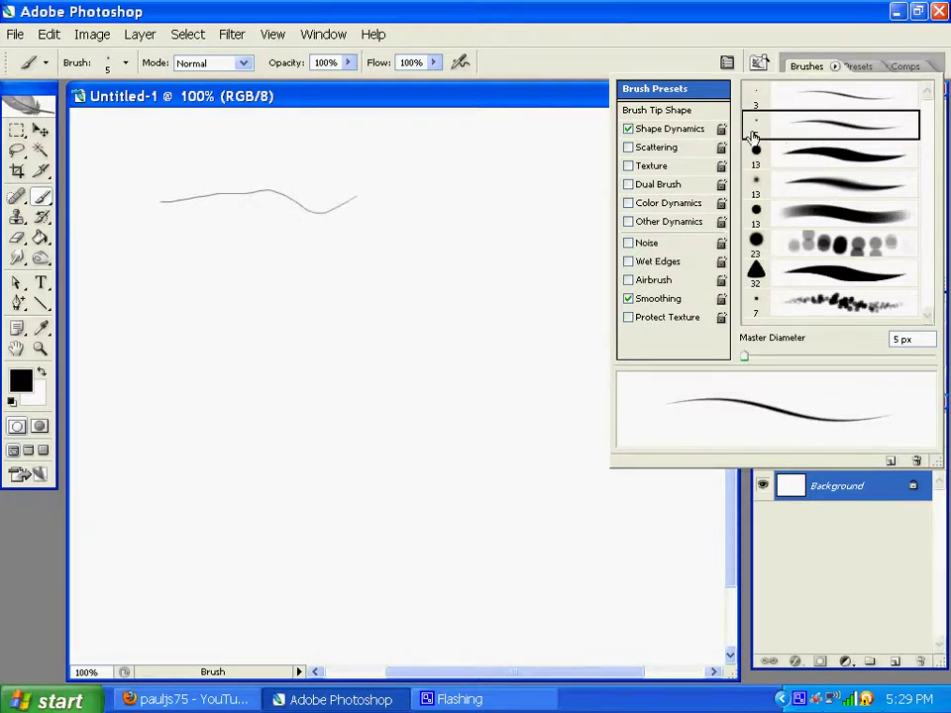
Step: Try the 13 px hard and soft, 23 px dotted and 32 px sampled tips, ending on 7 px
left_click(121, 66)
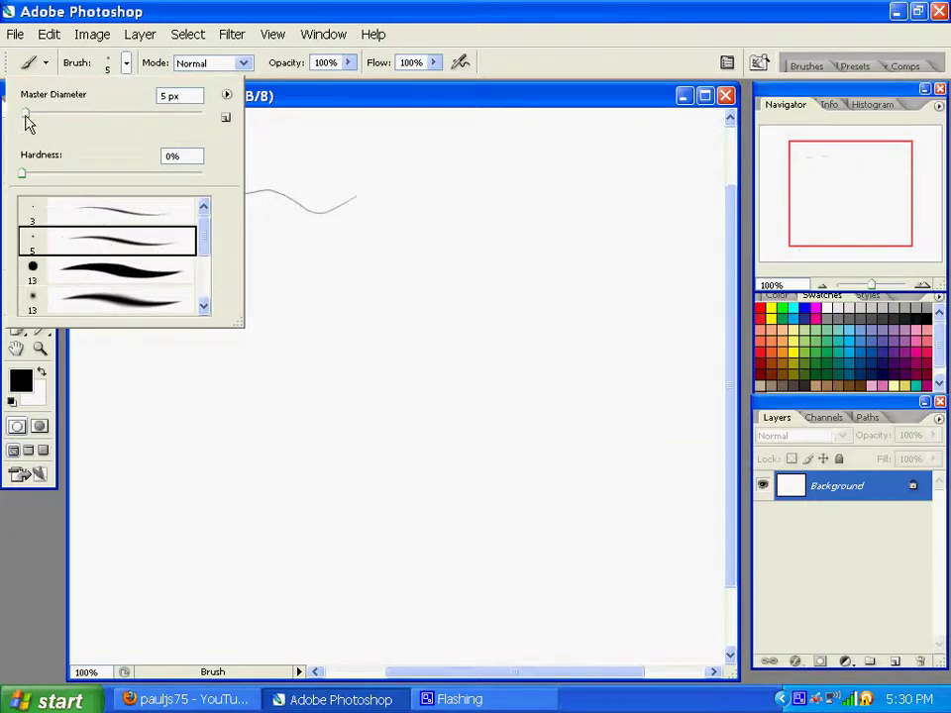
left_click(96, 261)
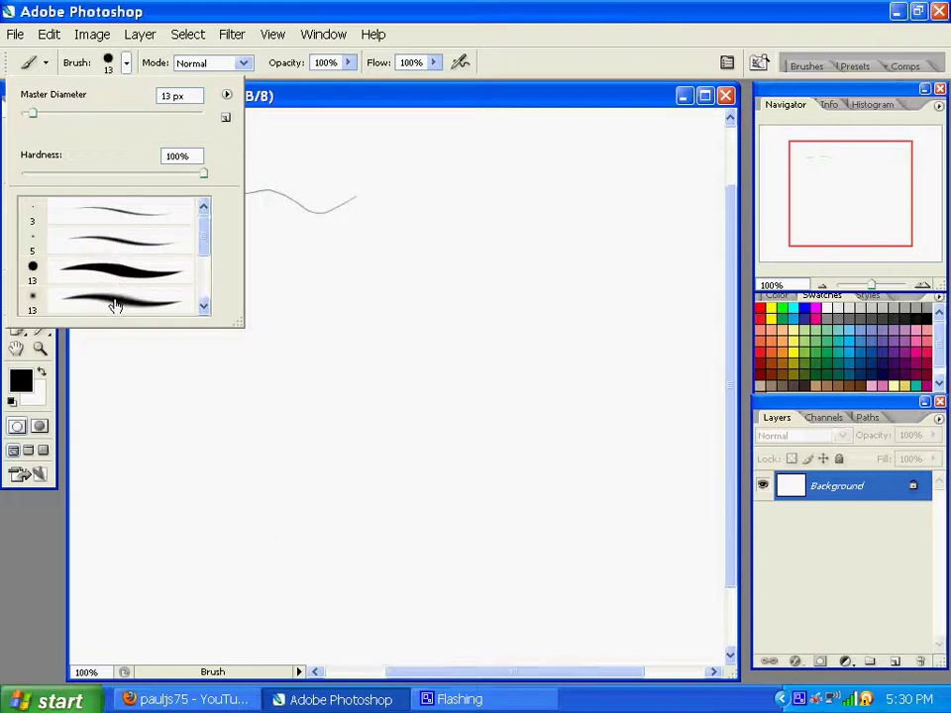
left_click(113, 297)
mouse_move(196, 241)
left_mouse_down()
mouse_move(206, 283)
mouse_move(206, 204)
mouse_move(208, 280)
left_mouse_up()
left_click(137, 242)
left_click(147, 276)
left_click(119, 276)
left_click(147, 291)
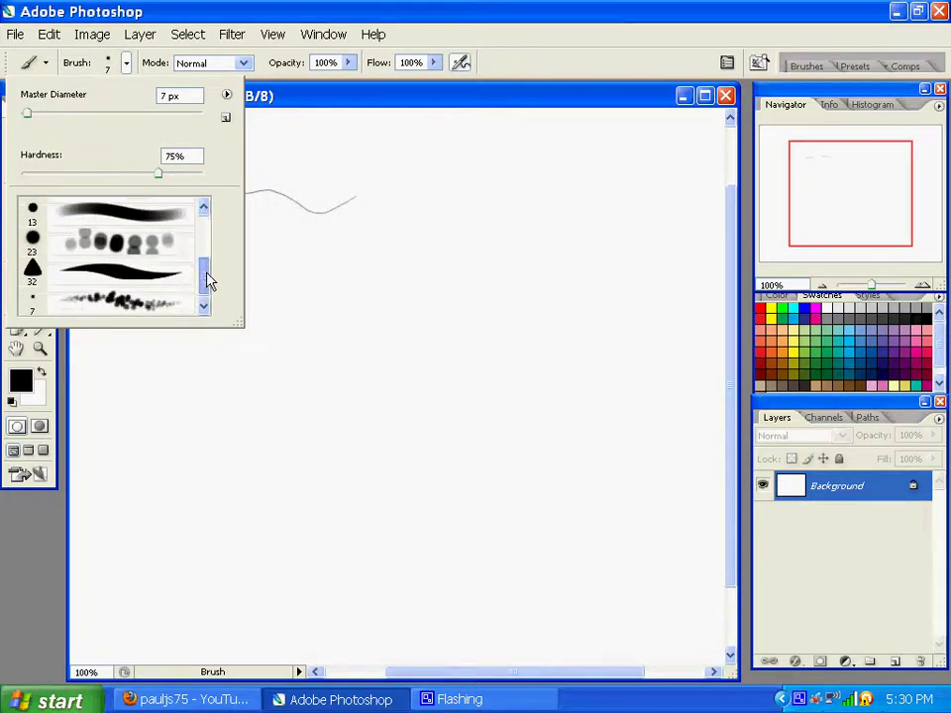
Step: With the 32 px brush, paint two thick black waves across the lower canvas
left_click(55, 277)
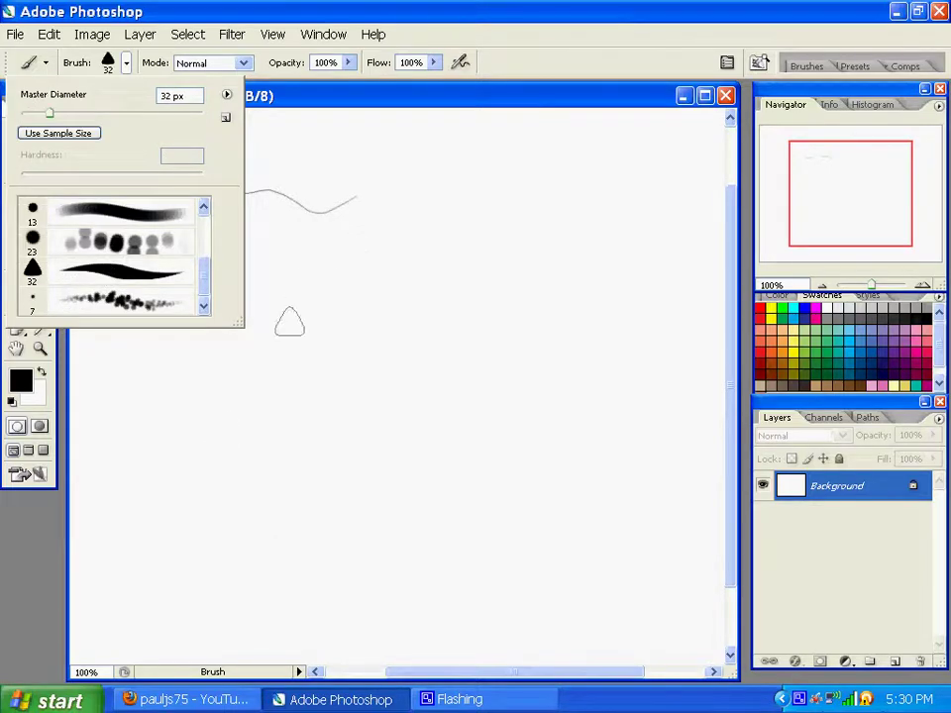
mouse_move(110, 476)
left_mouse_down()
mouse_move(141, 449)
mouse_move(177, 449)
mouse_move(235, 469)
mouse_move(263, 439)
mouse_move(337, 442)
mouse_move(316, 497)
mouse_move(286, 480)
mouse_move(379, 522)
mouse_move(371, 523)
mouse_move(446, 462)
mouse_move(524, 481)
left_mouse_up()
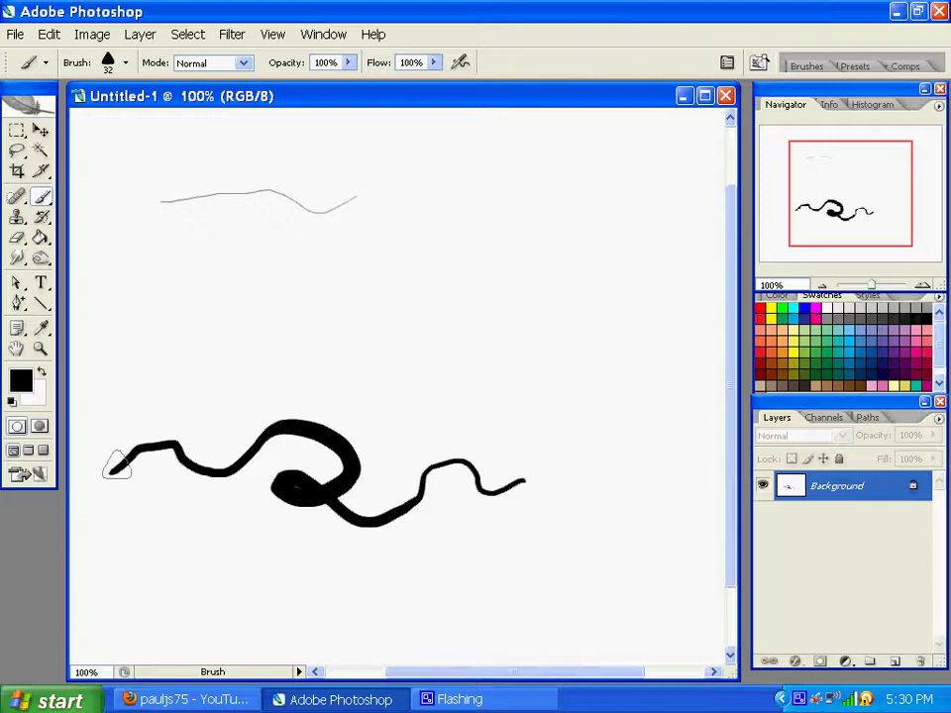
mouse_move(107, 422)
left_mouse_down()
mouse_move(129, 393)
mouse_move(169, 403)
mouse_move(210, 391)
mouse_move(219, 353)
mouse_move(288, 338)
mouse_move(310, 382)
mouse_move(359, 404)
mouse_move(424, 334)
mouse_move(473, 350)
mouse_move(592, 354)
left_mouse_up()
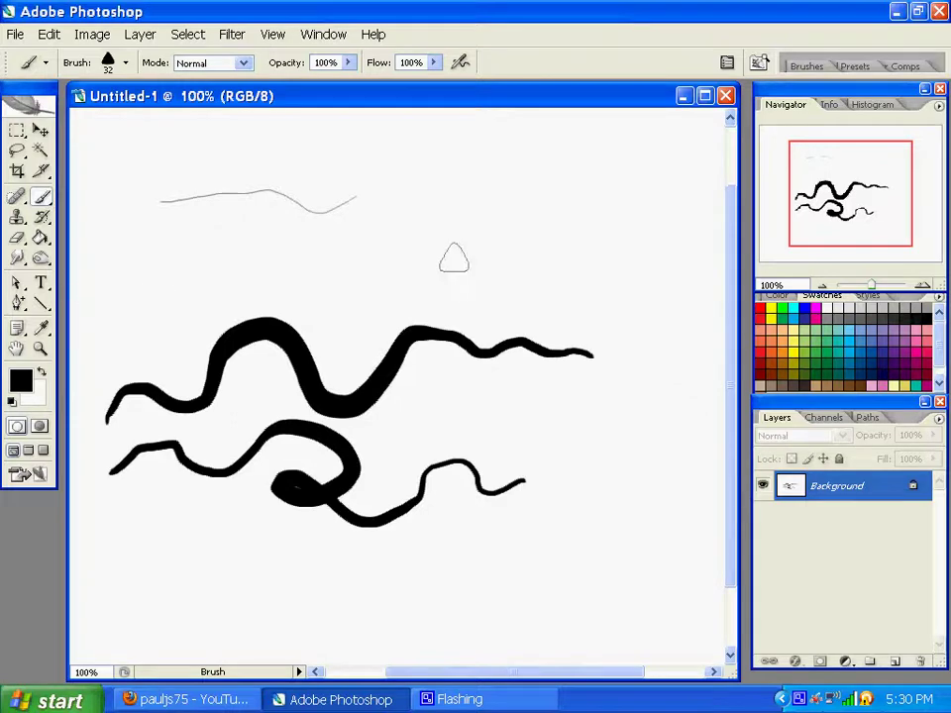
Step: Paint two thin grey 3 px strokes near the top of the canvas
left_click(807, 65)
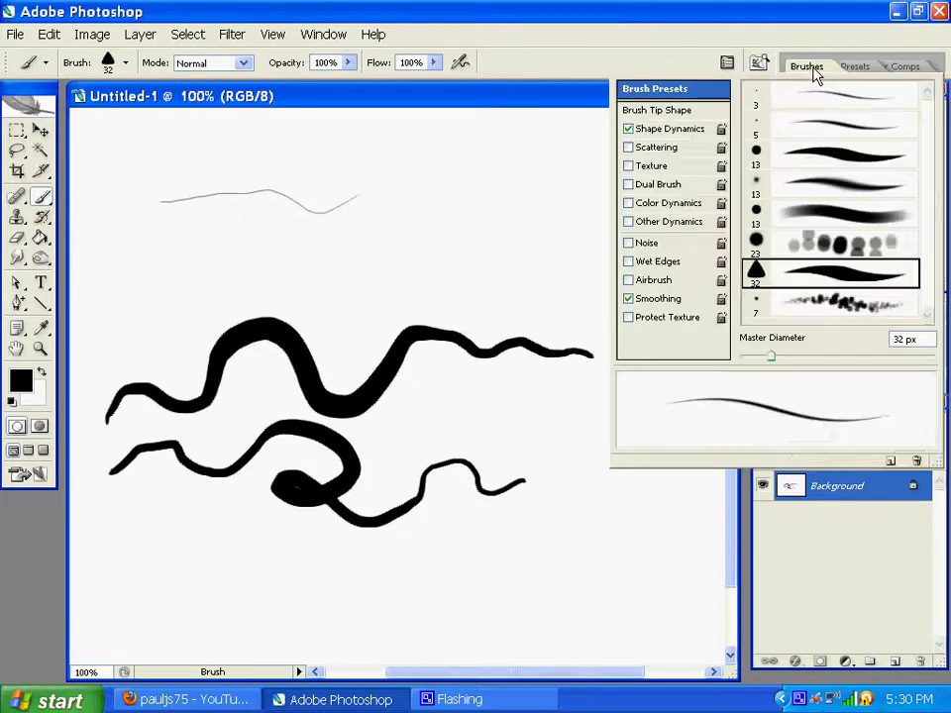
left_click(810, 97)
left_click(105, 181)
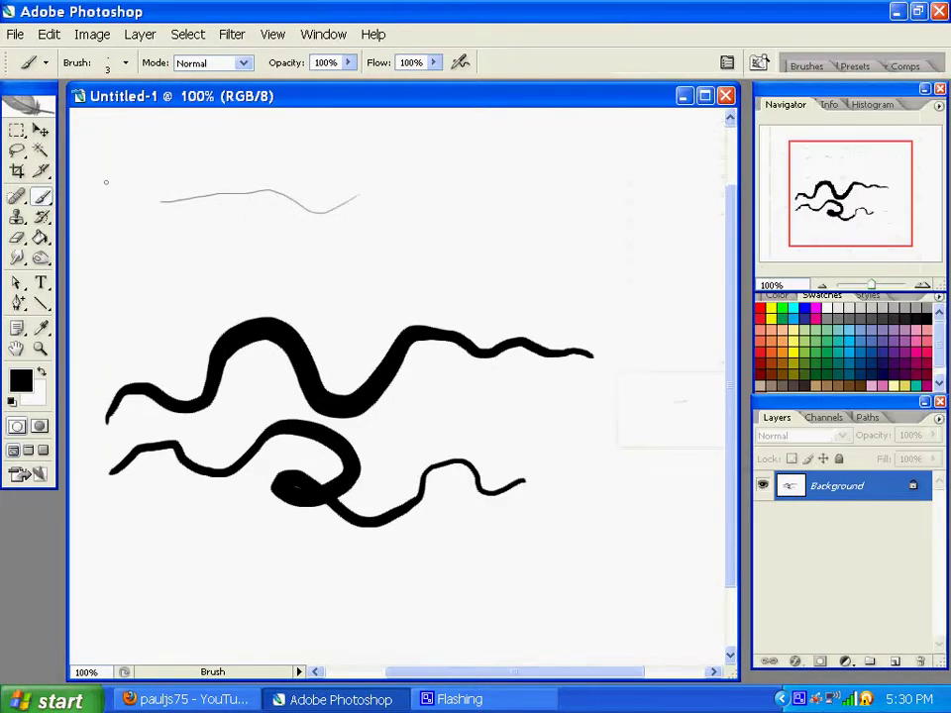
left_click_drag(194, 160, 307, 154)
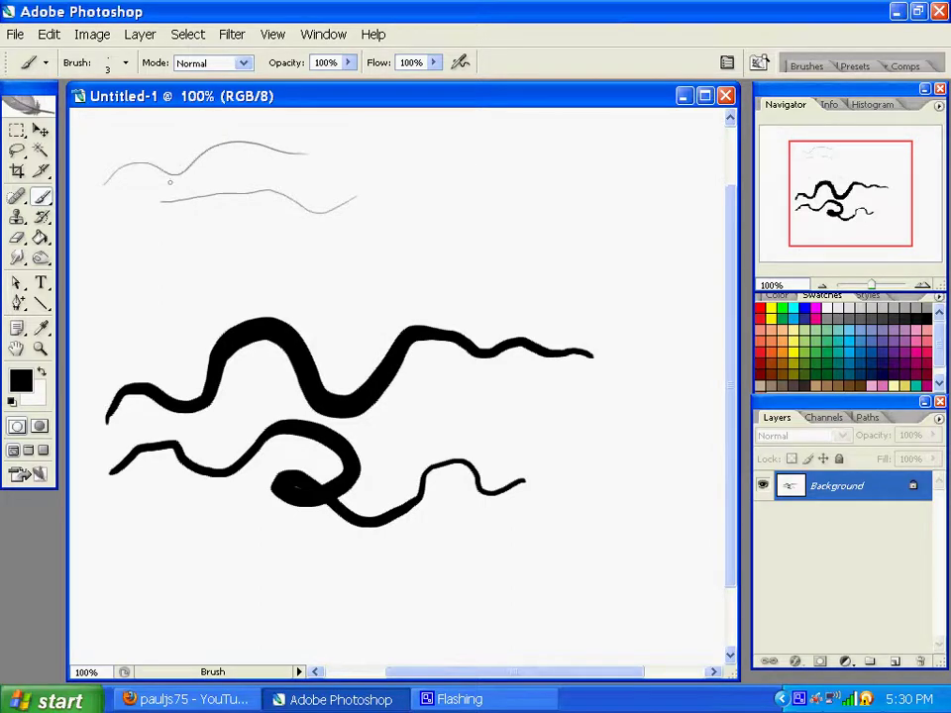
mouse_move(170, 182)
left_mouse_down()
mouse_move(317, 155)
mouse_move(414, 178)
left_mouse_up()
Step: Paint two thin 5 px strokes across the upper canvas, one curving up and right
left_click(808, 67)
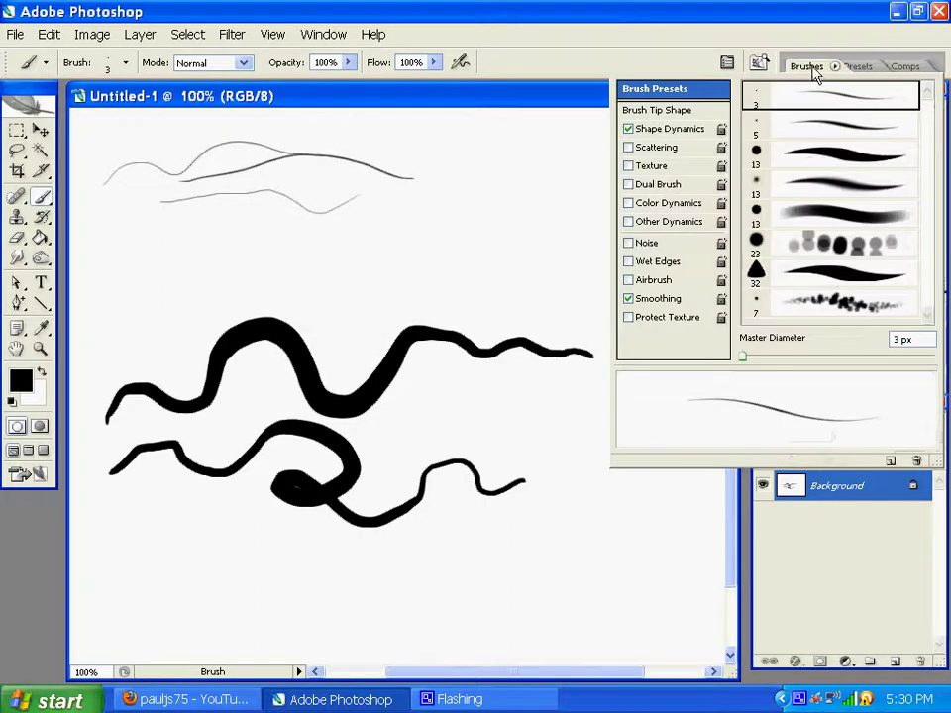
left_click(826, 126)
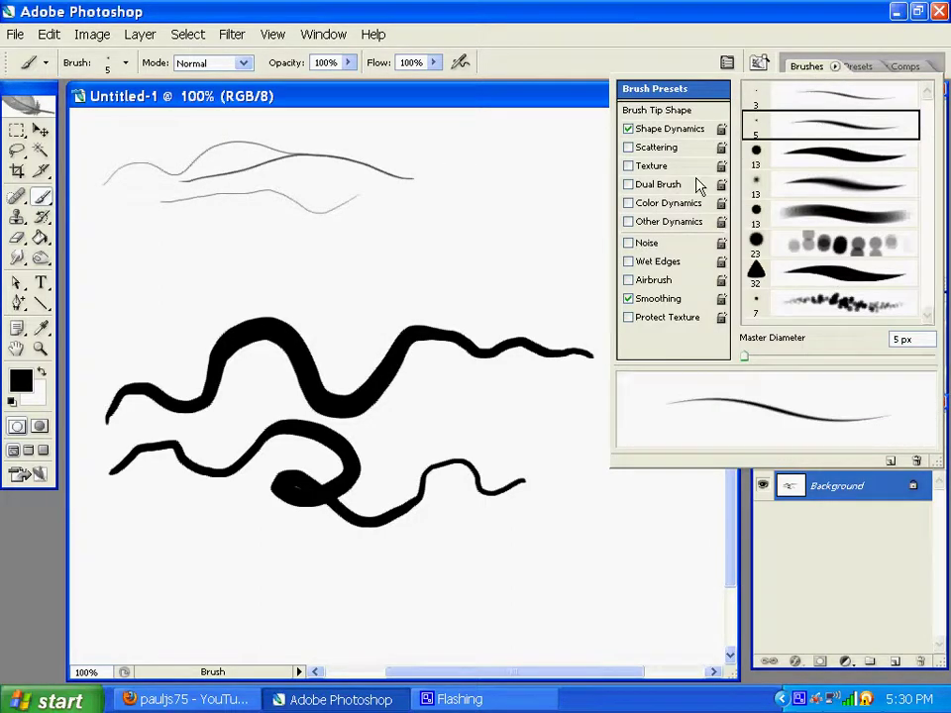
left_click(98, 209)
mouse_move(102, 202)
left_mouse_down()
mouse_move(176, 234)
mouse_move(323, 212)
mouse_move(457, 223)
left_mouse_up()
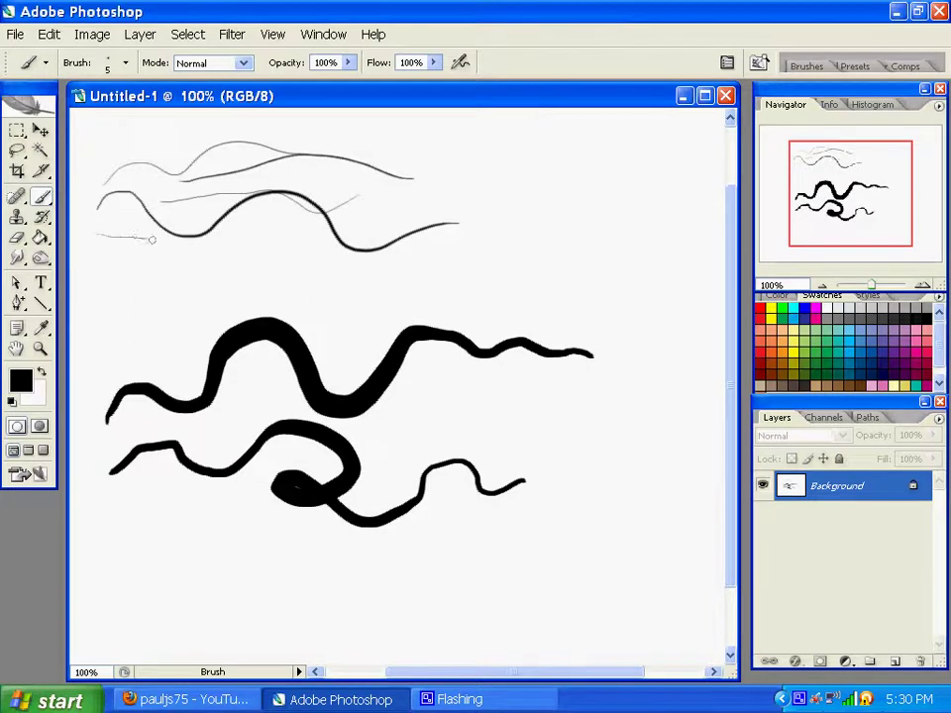
left_click_drag(152, 239, 413, 195)
Step: Paint a 13 px black stroke on the left side of the canvas
left_click(807, 67)
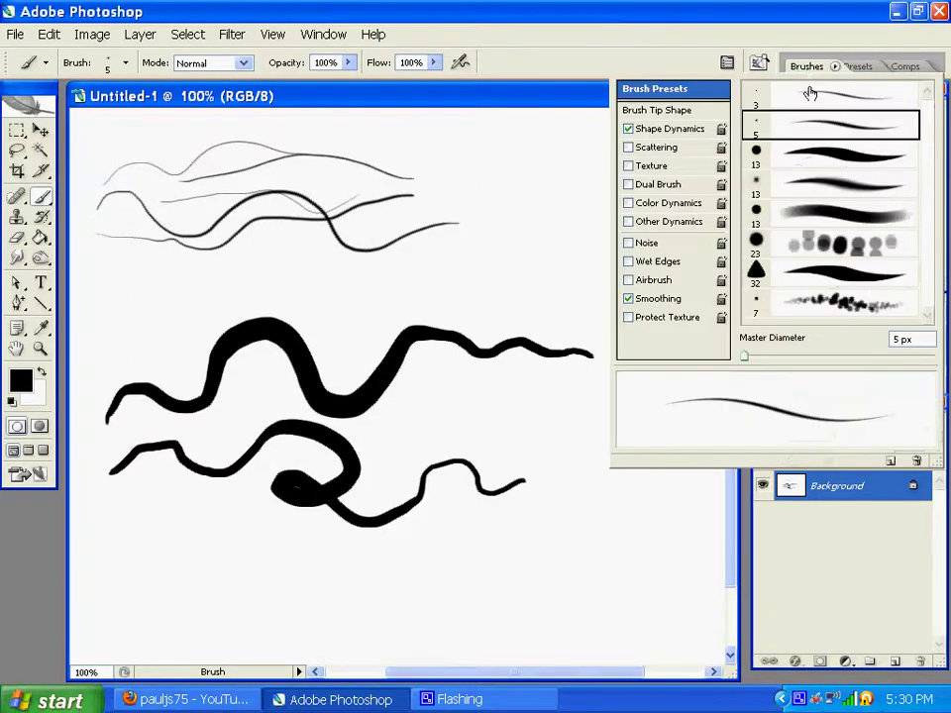
left_click(846, 155)
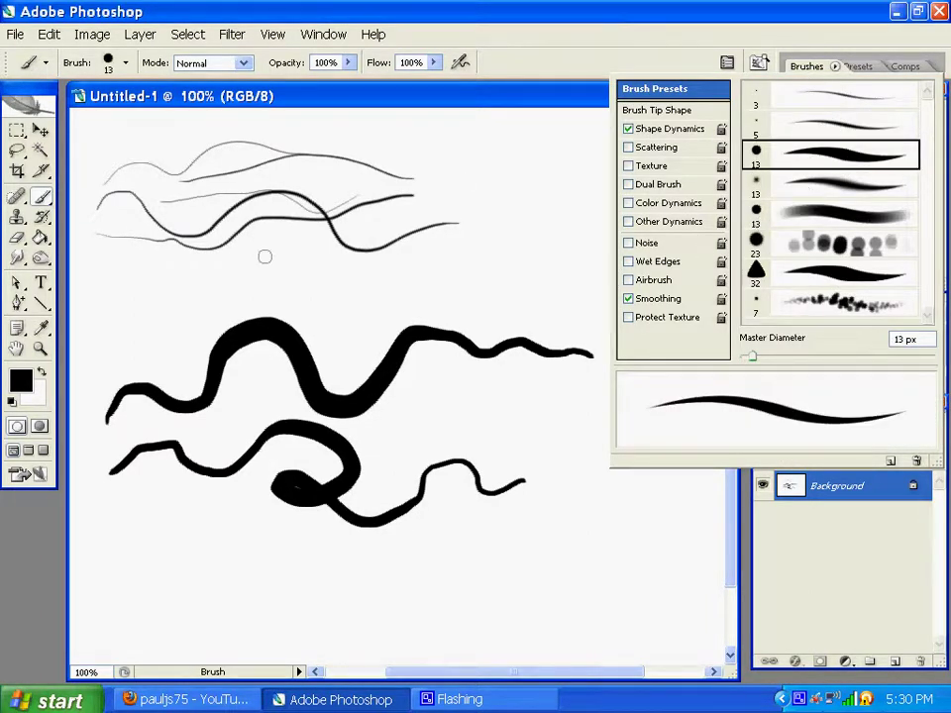
left_click(107, 299)
mouse_move(105, 300)
left_mouse_down()
mouse_move(227, 271)
mouse_move(348, 281)
left_mouse_up()
Step: Enlarge the brush to 60 px and paint a thick black stroke rising to the right
key("bracketright")
key("bracketright")
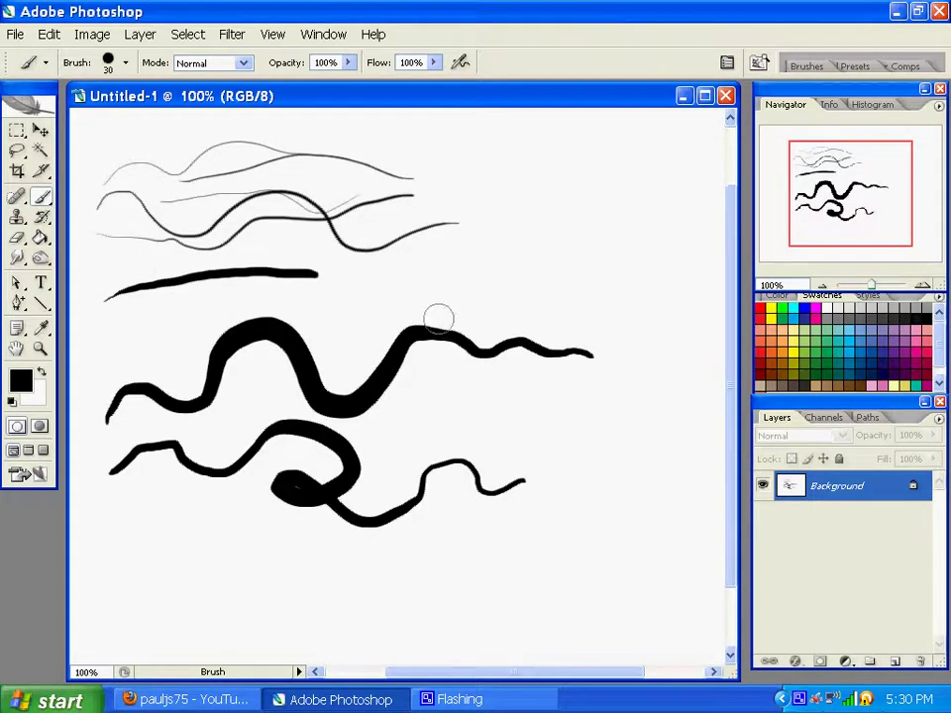
key("bracketright")
key("bracketright")
key("bracketright")
left_click_drag(316, 285, 522, 252)
Step: At 20 px with 40% flow, paint grey strokes looping down the right side over the waves
key("bracketleft")
key("bracketleft")
key("bracketleft")
key("bracketleft")
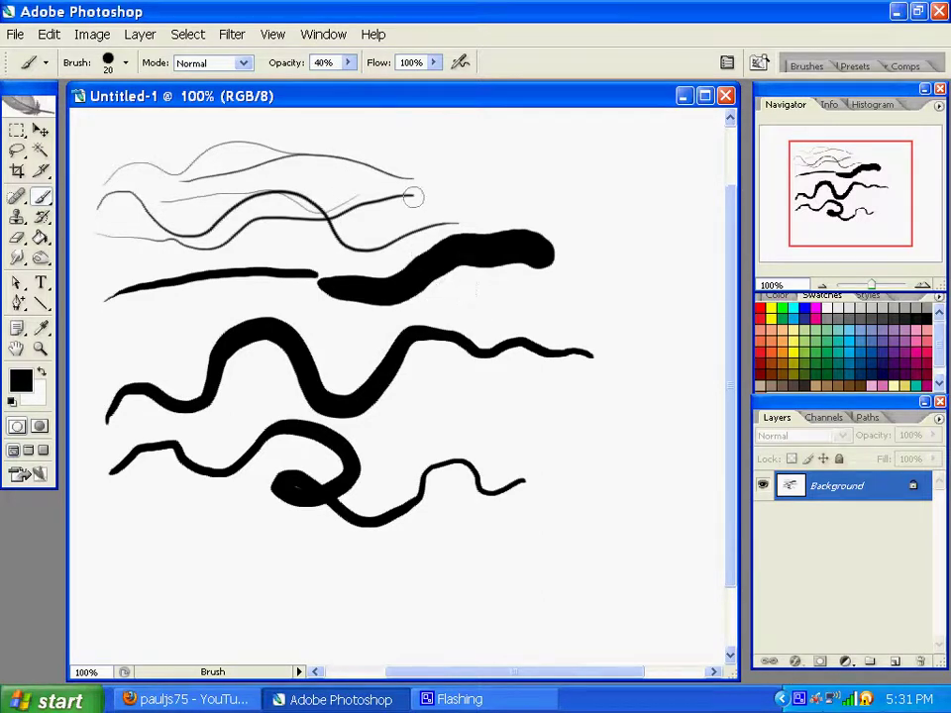
left_click_drag(422, 188, 636, 233)
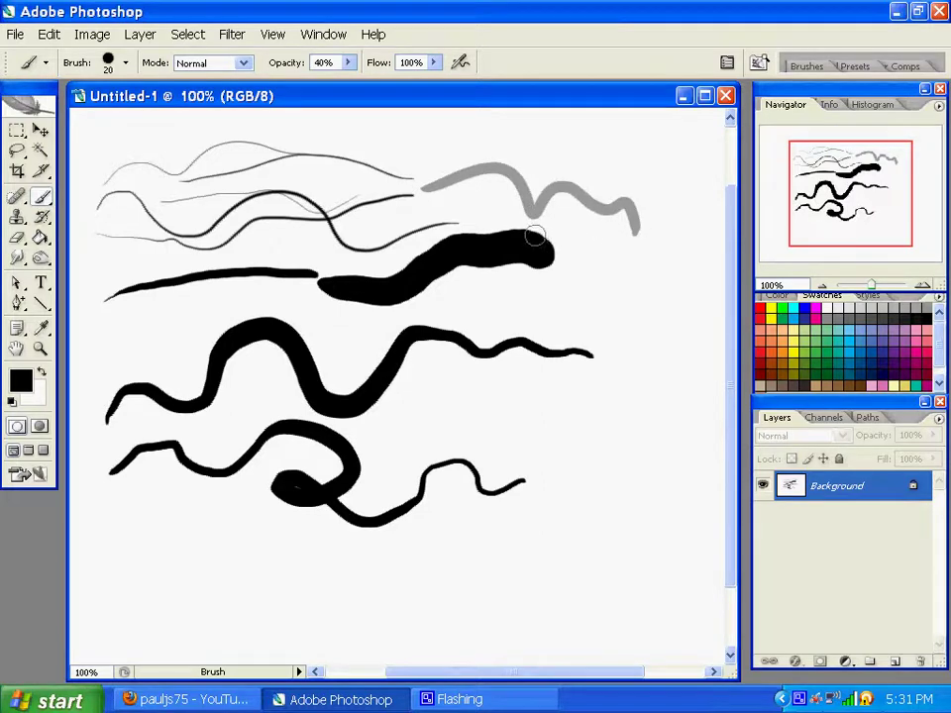
key("shift+4")
mouse_move(451, 202)
left_mouse_down()
mouse_move(555, 206)
mouse_move(607, 279)
mouse_move(516, 445)
left_mouse_up()
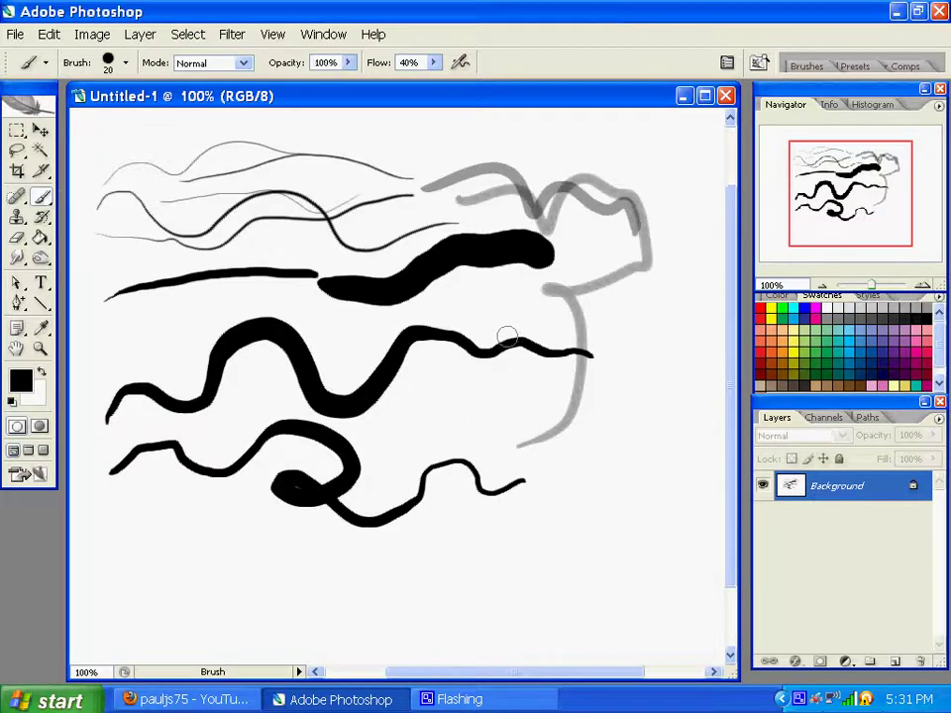
mouse_move(426, 294)
left_mouse_down()
mouse_move(623, 344)
mouse_move(494, 338)
mouse_move(501, 446)
mouse_move(486, 422)
mouse_move(462, 471)
left_mouse_up()
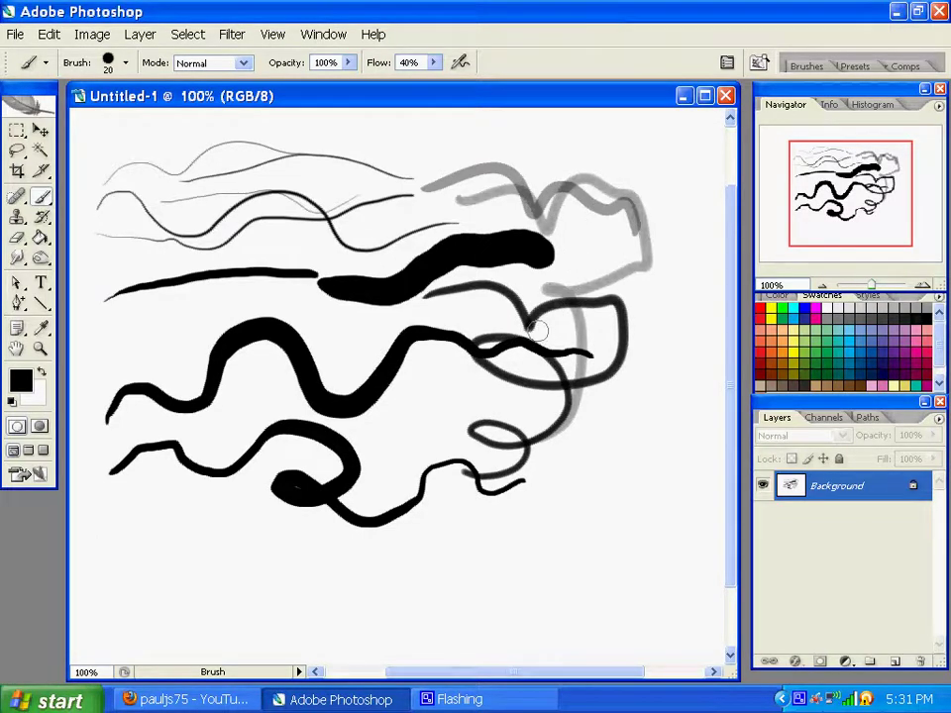
Step: Paint a dark 30 px loop over the right curves, then a soft 50 px stroke under the blob
key("bracketleft")
key("bracketright")
key("bracketright")
key("bracketright")
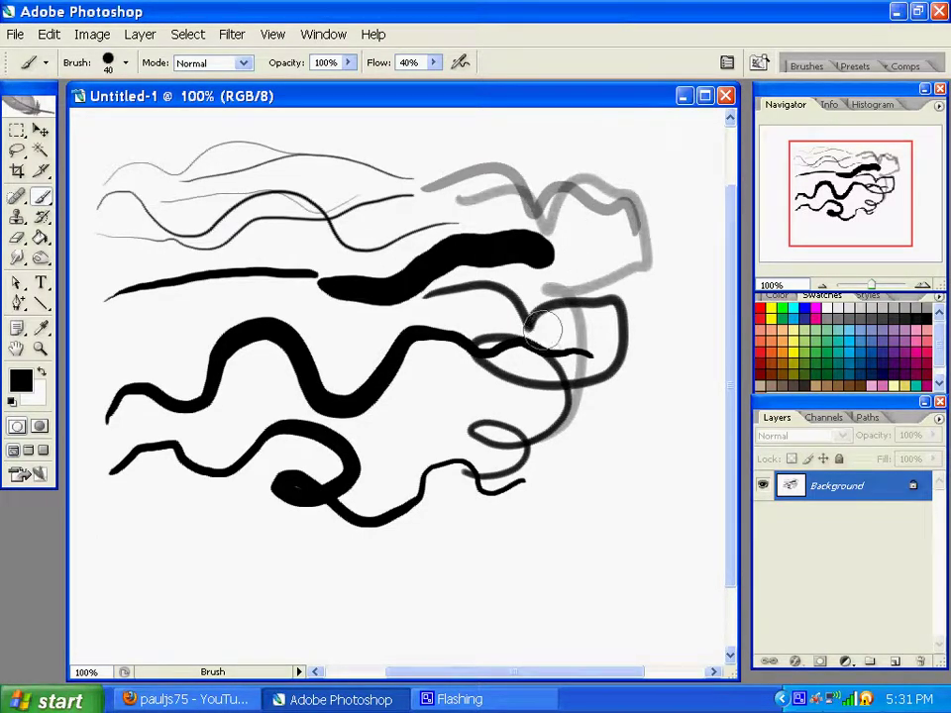
mouse_move(589, 315)
left_mouse_down()
mouse_move(547, 329)
mouse_move(573, 289)
left_mouse_up()
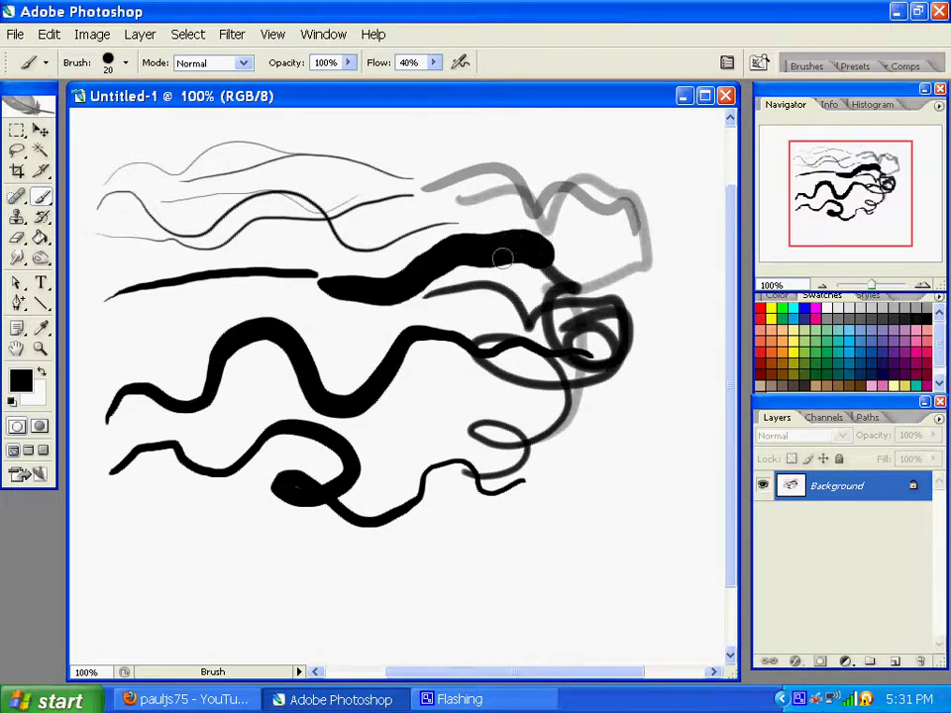
key("bracketright")
key("bracketright")
mouse_move(487, 289)
left_mouse_down()
mouse_move(437, 325)
mouse_move(423, 294)
mouse_move(365, 354)
mouse_move(354, 327)
mouse_move(322, 338)
mouse_move(342, 313)
mouse_move(288, 297)
left_mouse_up()
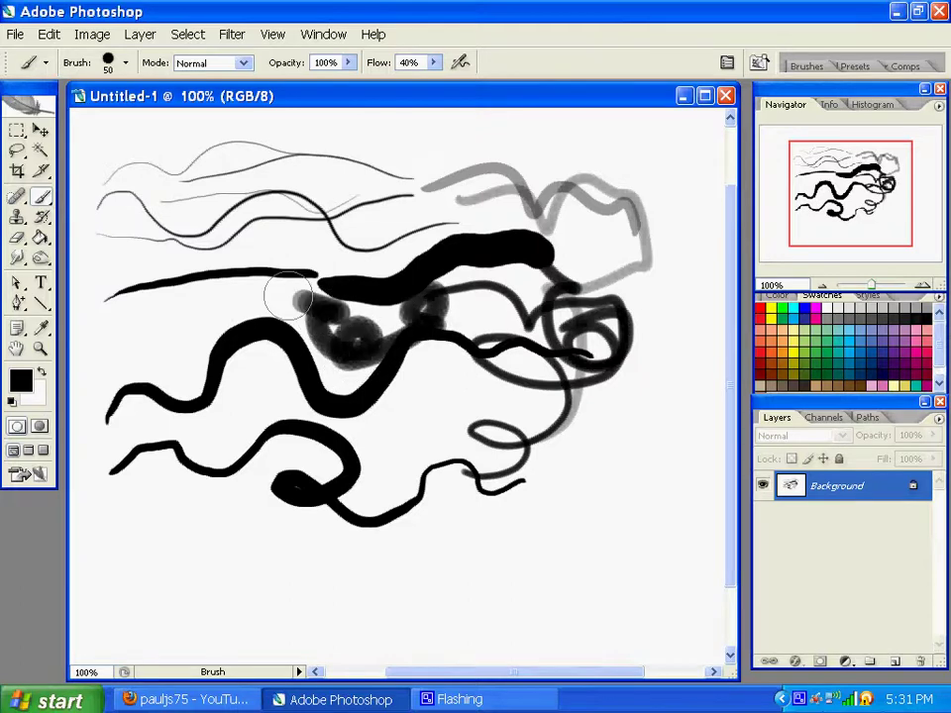
Step: Paint a band of grey dots across the lower left with the 23 px scattered-dots brush
left_click(808, 65)
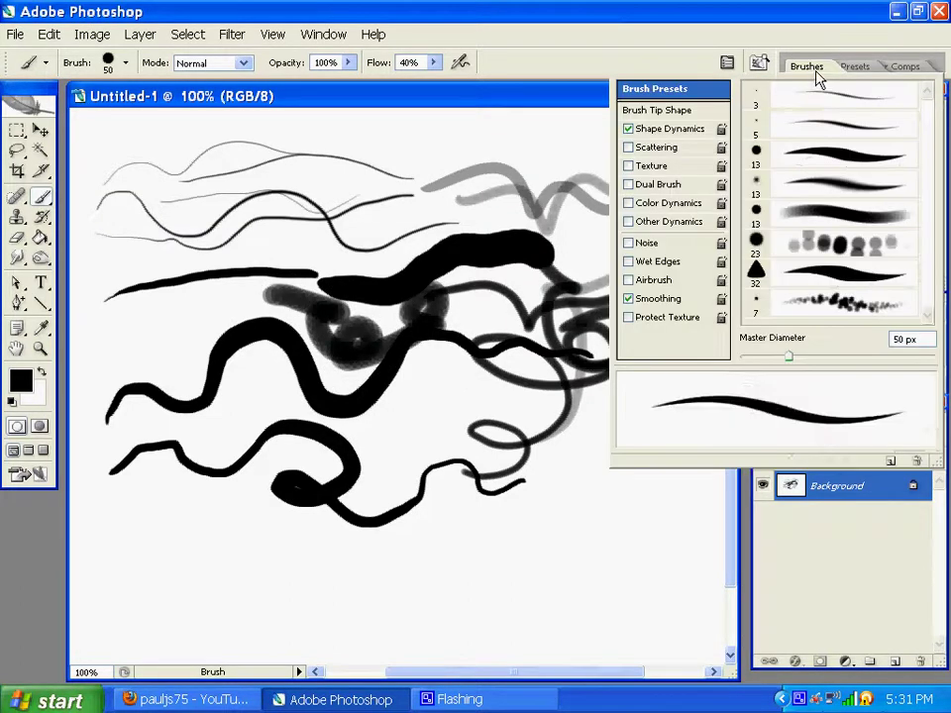
left_click(820, 247)
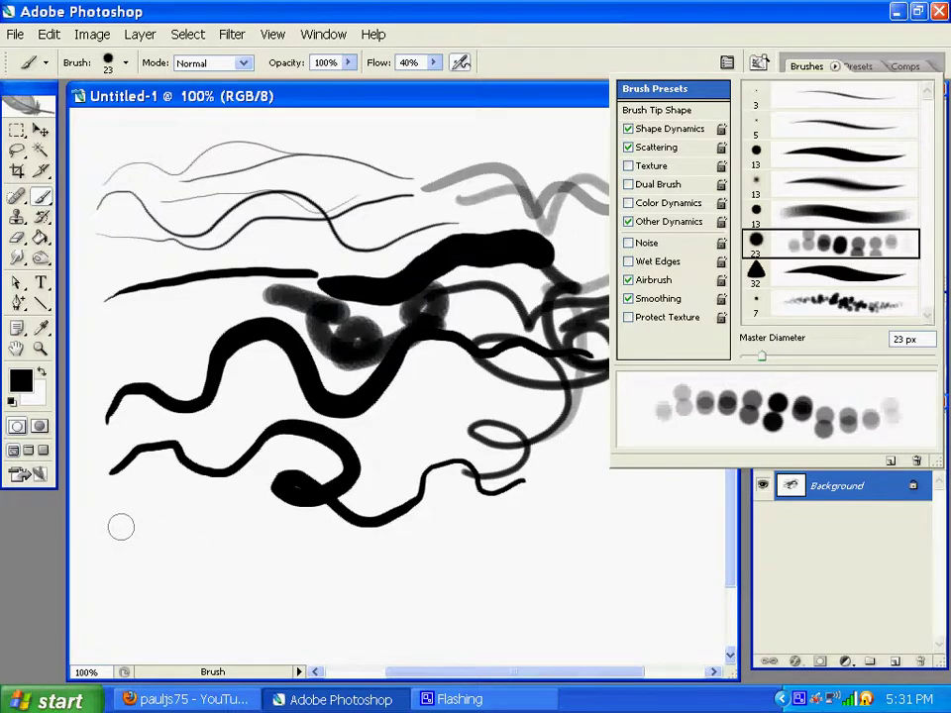
mouse_move(120, 527)
left_mouse_down()
mouse_move(275, 544)
mouse_move(352, 543)
mouse_move(124, 537)
mouse_move(362, 540)
left_mouse_up()
Step: Paint a thin speckled 7 px scattered stroke below the dot band
left_click(806, 66)
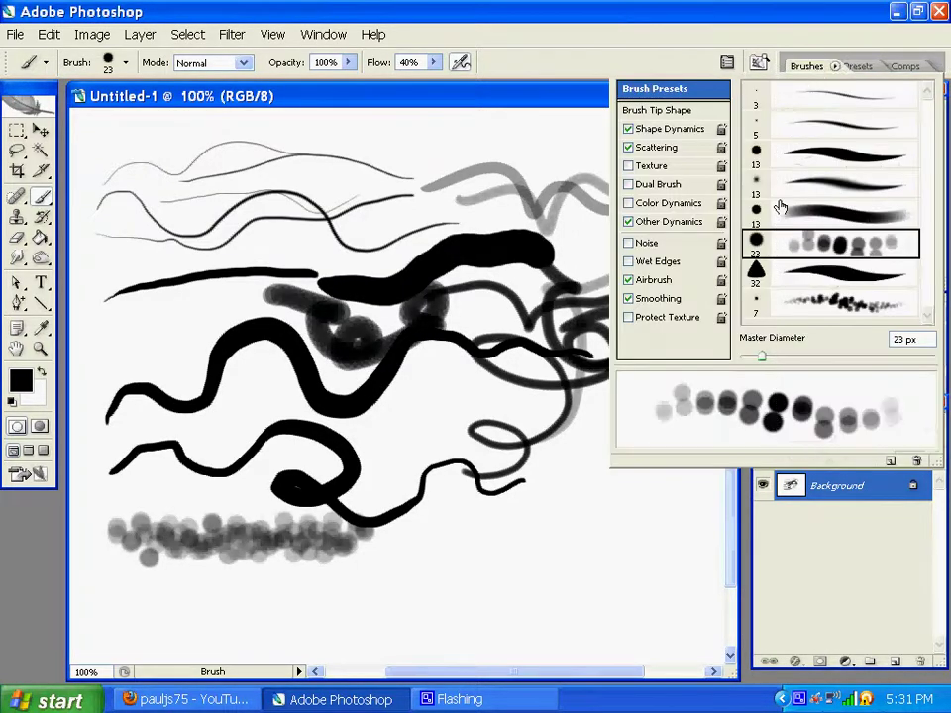
left_click(804, 302)
left_click(127, 577)
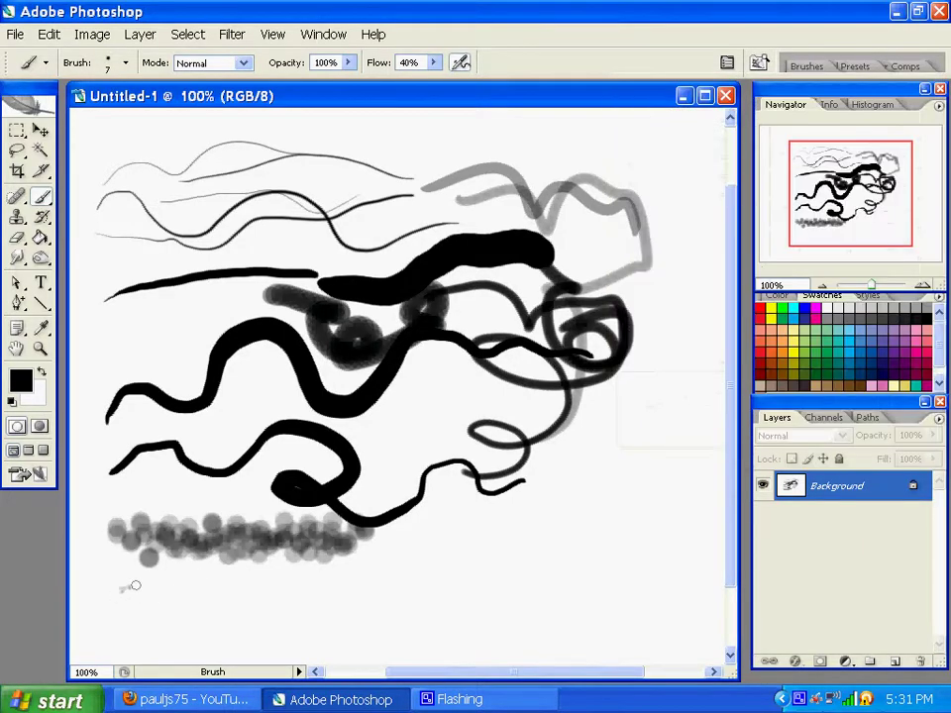
mouse_move(128, 577)
left_mouse_down()
mouse_move(301, 589)
mouse_move(131, 584)
mouse_move(269, 579)
mouse_move(174, 577)
left_mouse_up()
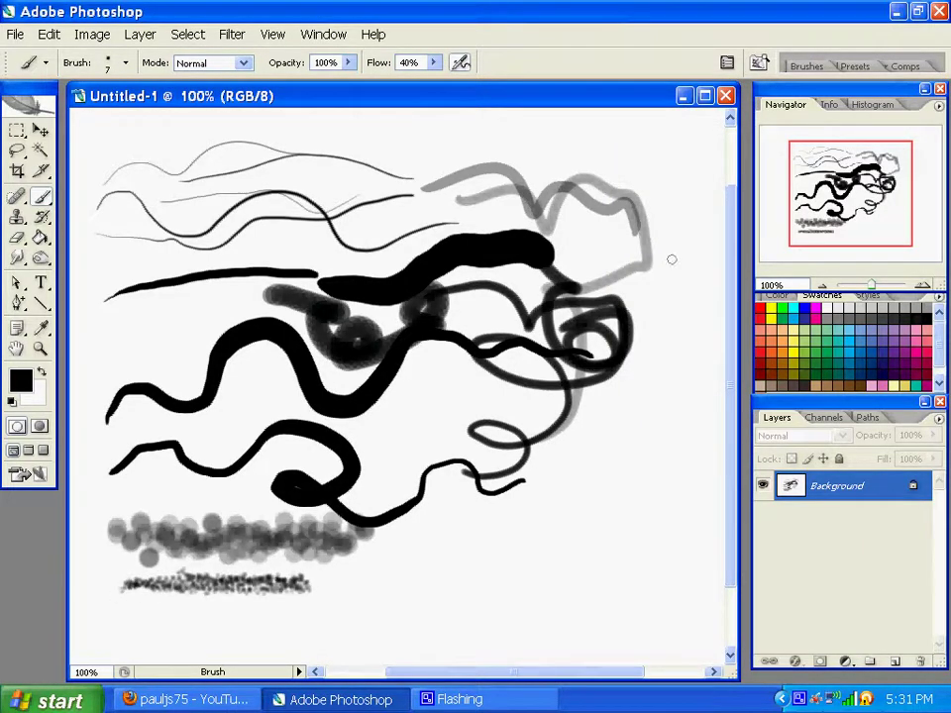
left_click(808, 68)
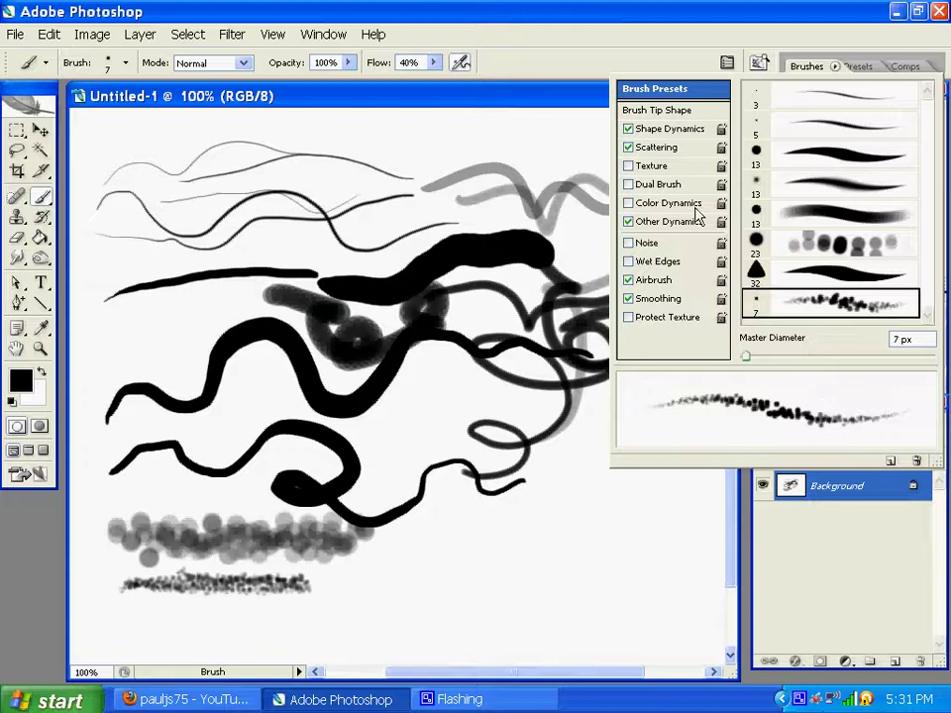
left_click(682, 148)
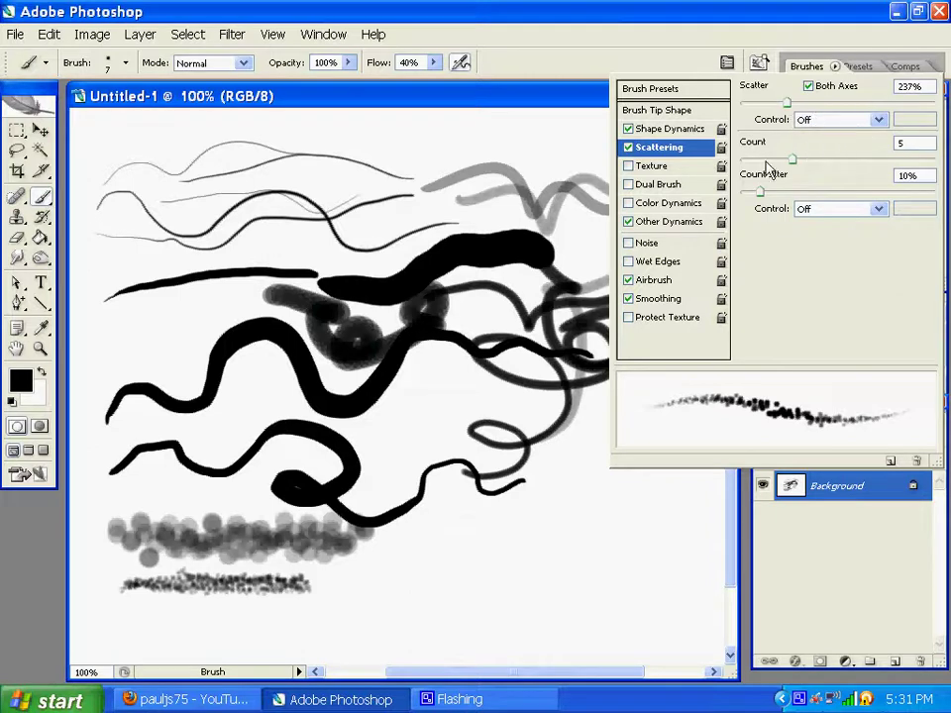
left_click(663, 129)
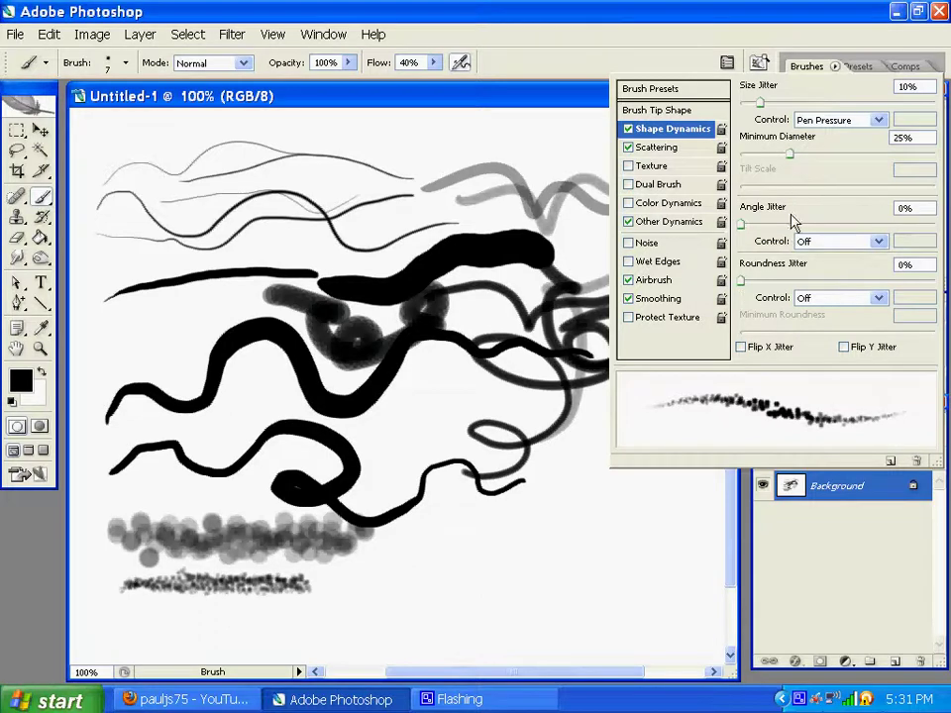
left_click(670, 223)
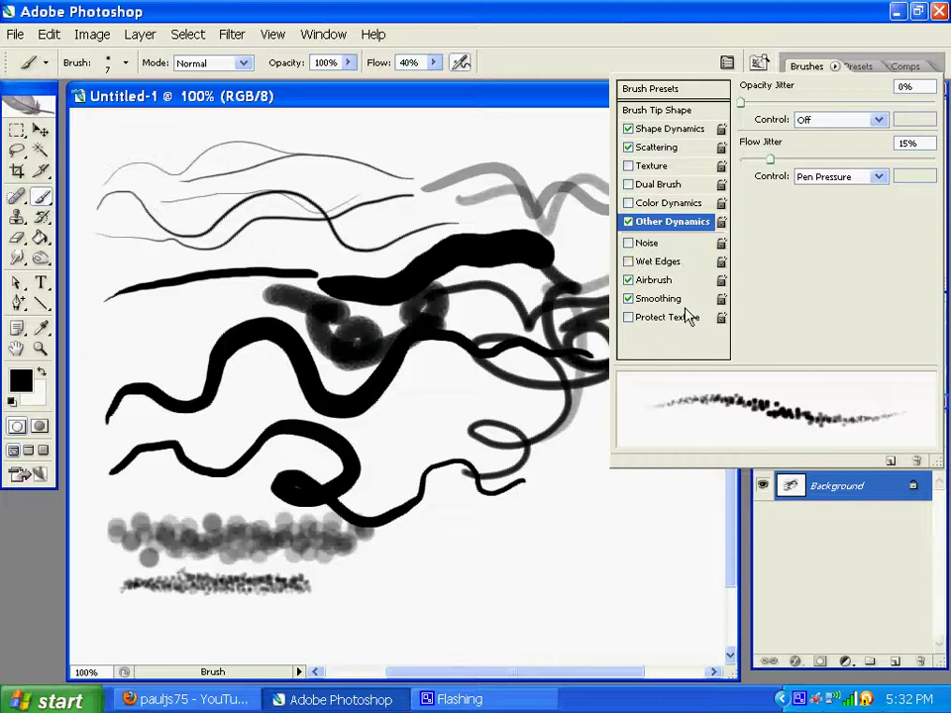
left_click(666, 92)
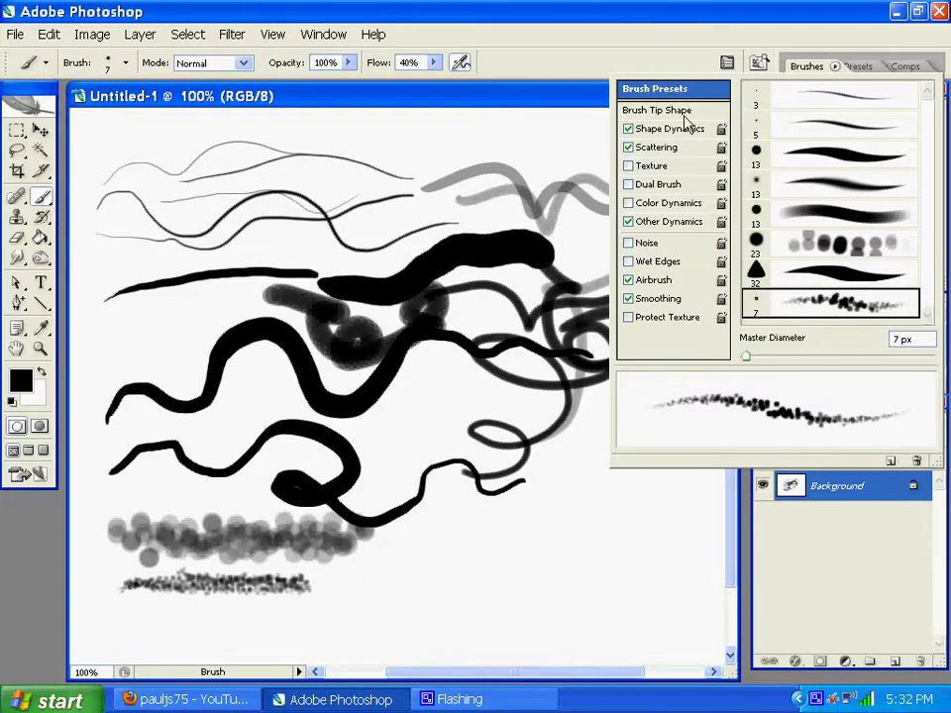
Step: Select the 23 px dotted brush and paint a diagonal trail of dots near the bottom centre
left_click(830, 248)
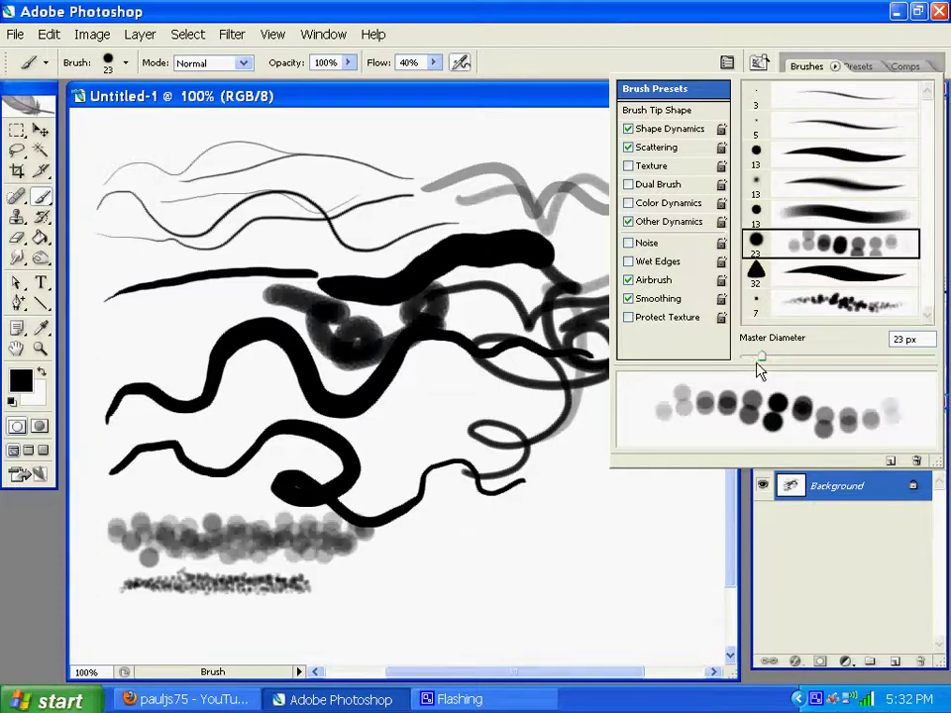
left_click(666, 116)
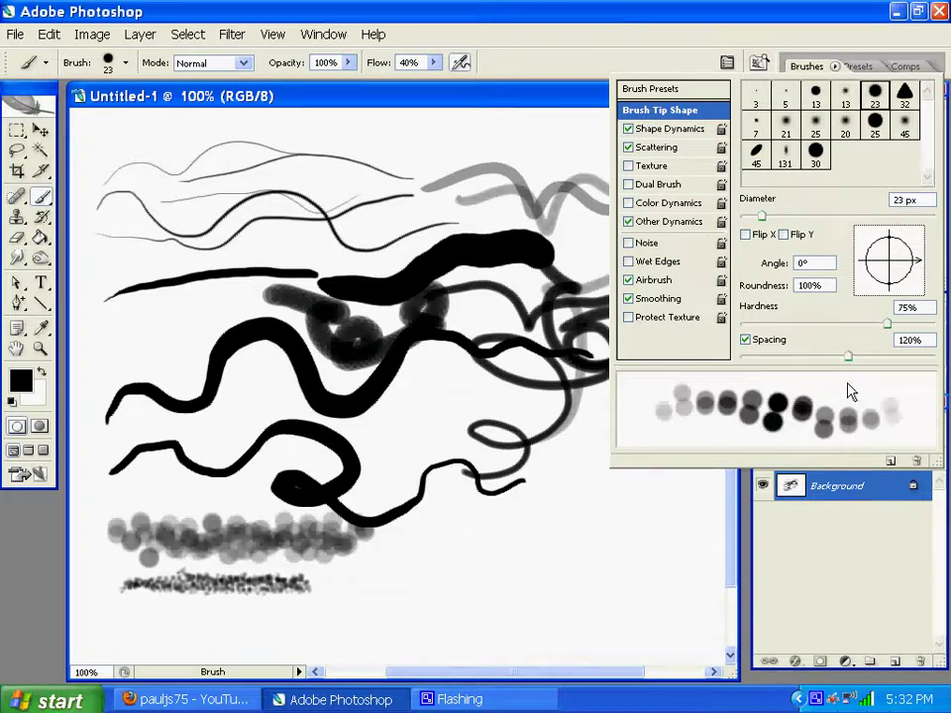
left_click(400, 595)
left_click_drag(354, 600, 540, 548)
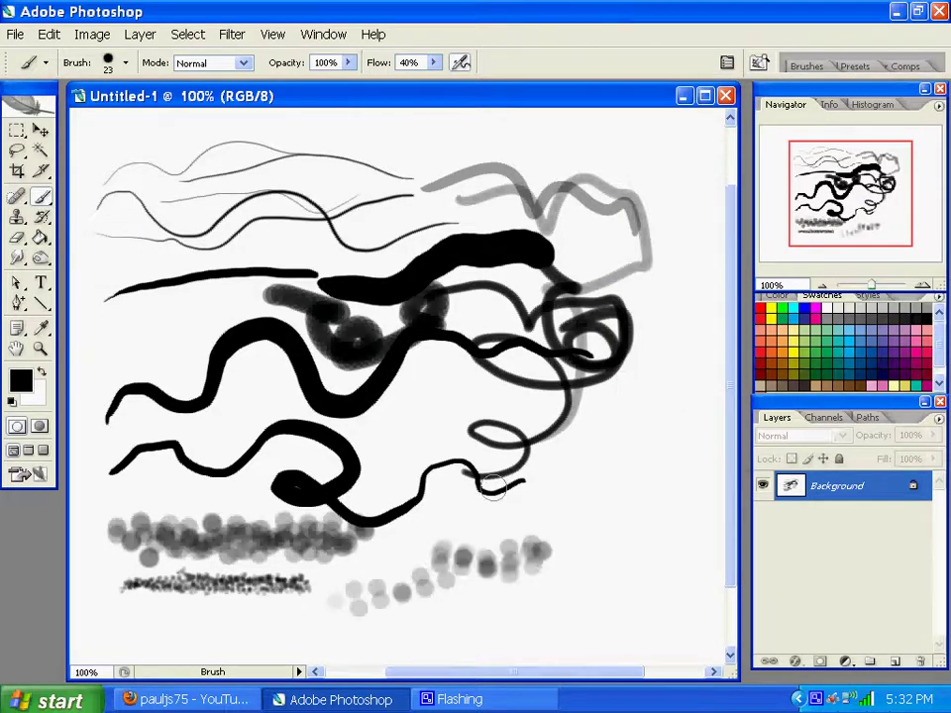
Step: Review the dotted brush's shape dynamics, scattering and jitter settings, toggling Airbrush off and back on
left_click(761, 62)
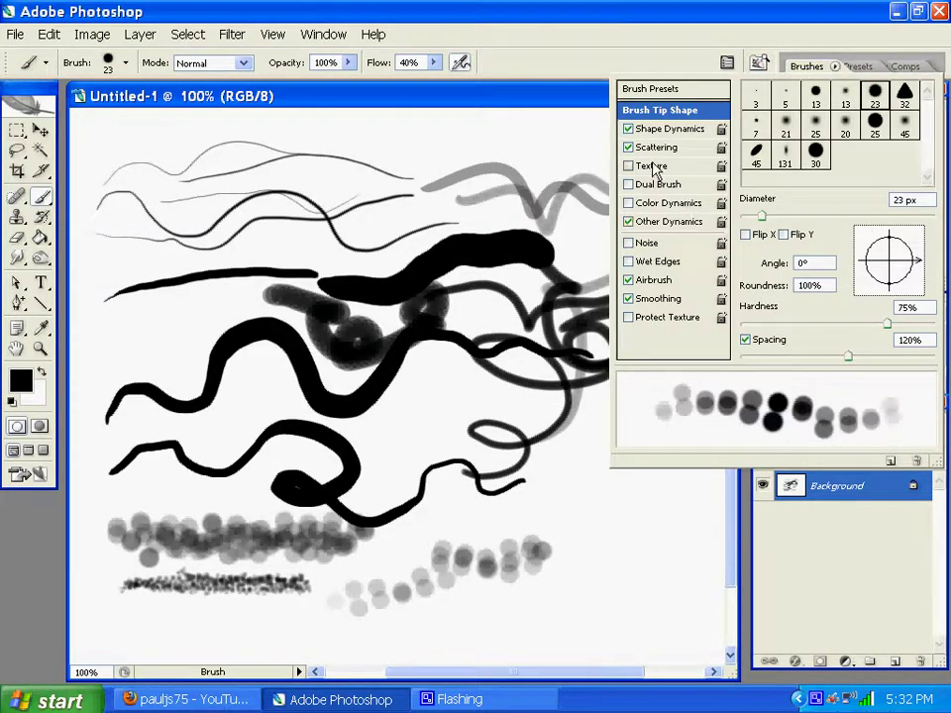
left_click(670, 130)
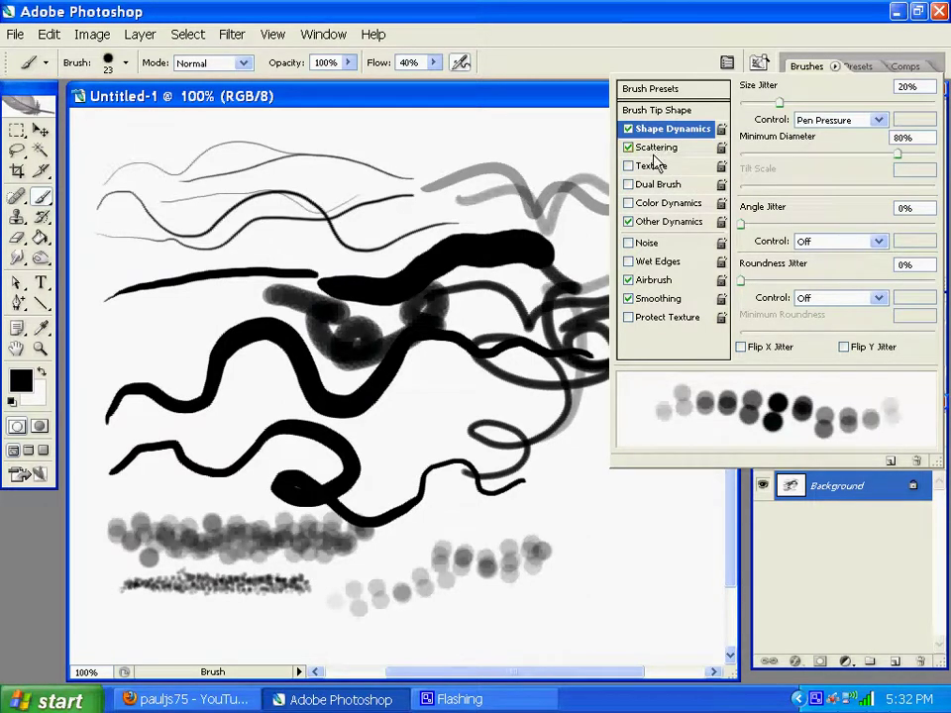
left_click(663, 147)
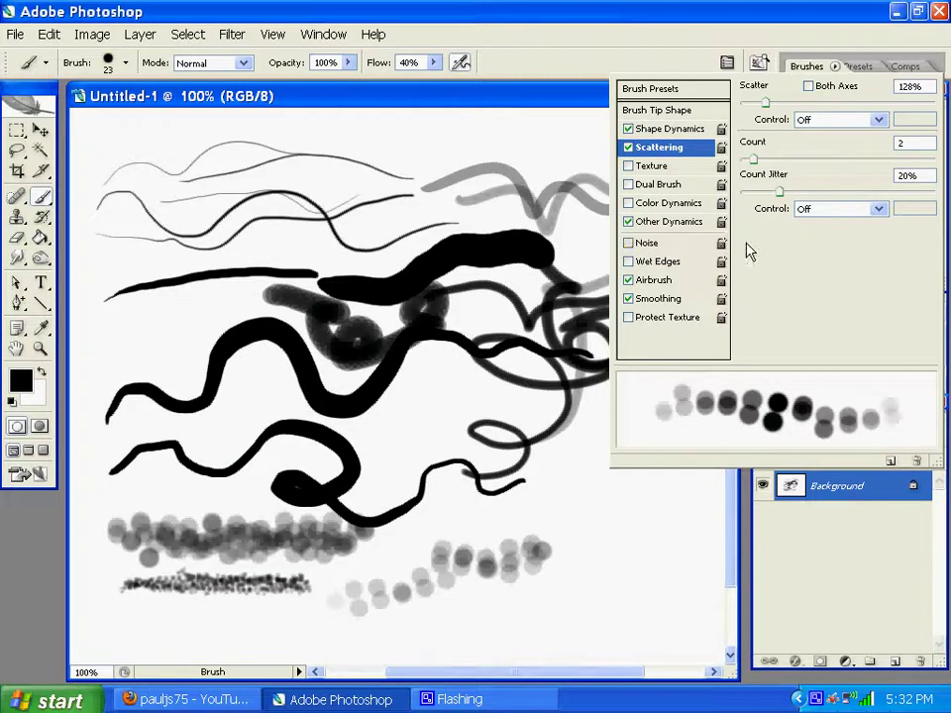
left_click(669, 223)
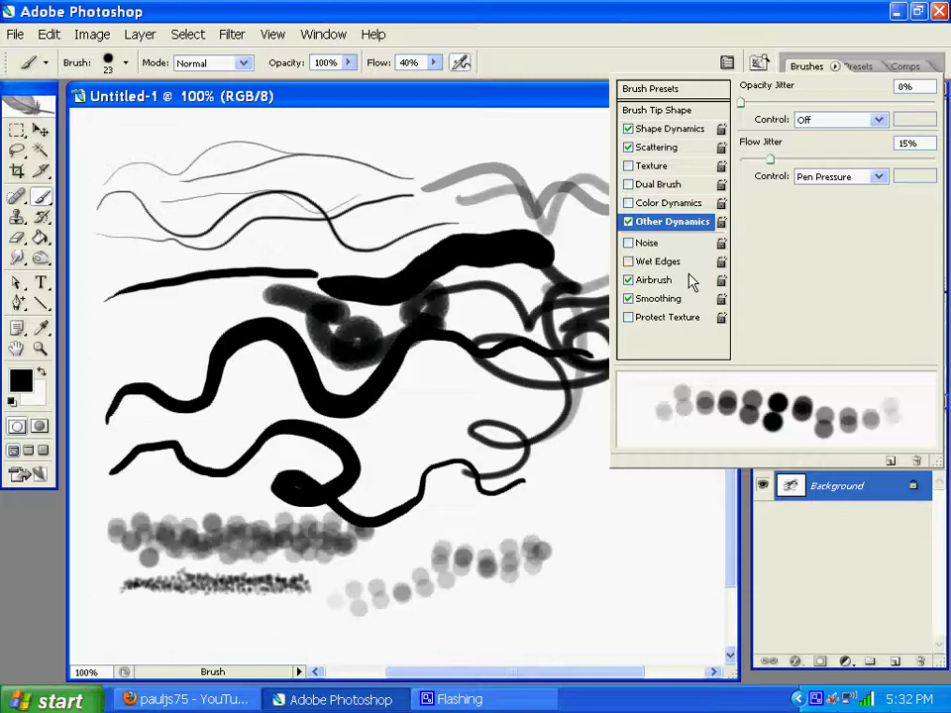
left_click(657, 281)
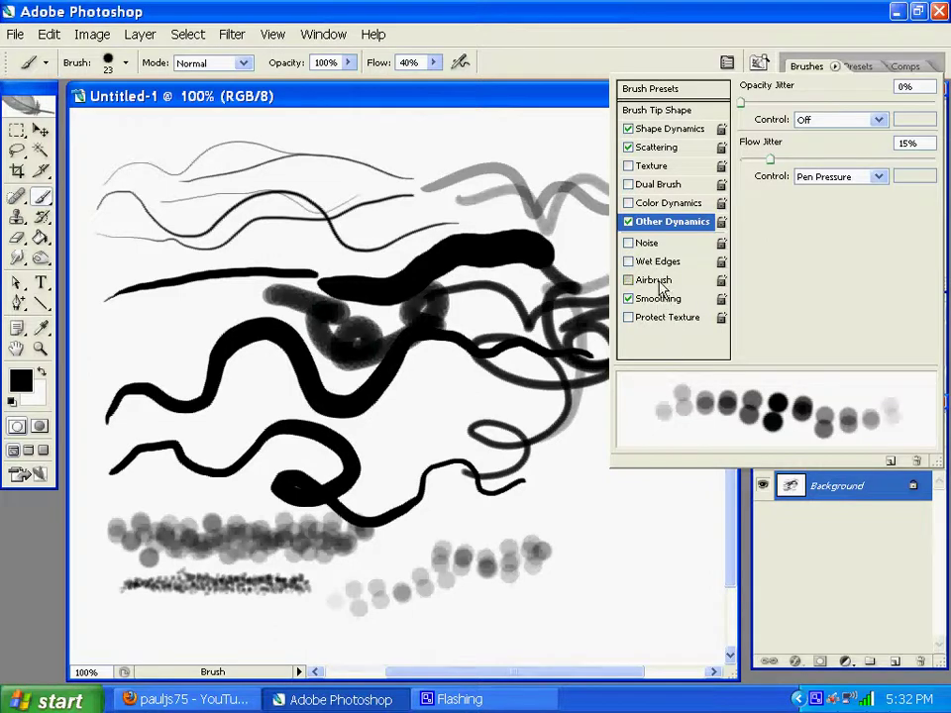
left_click(658, 281)
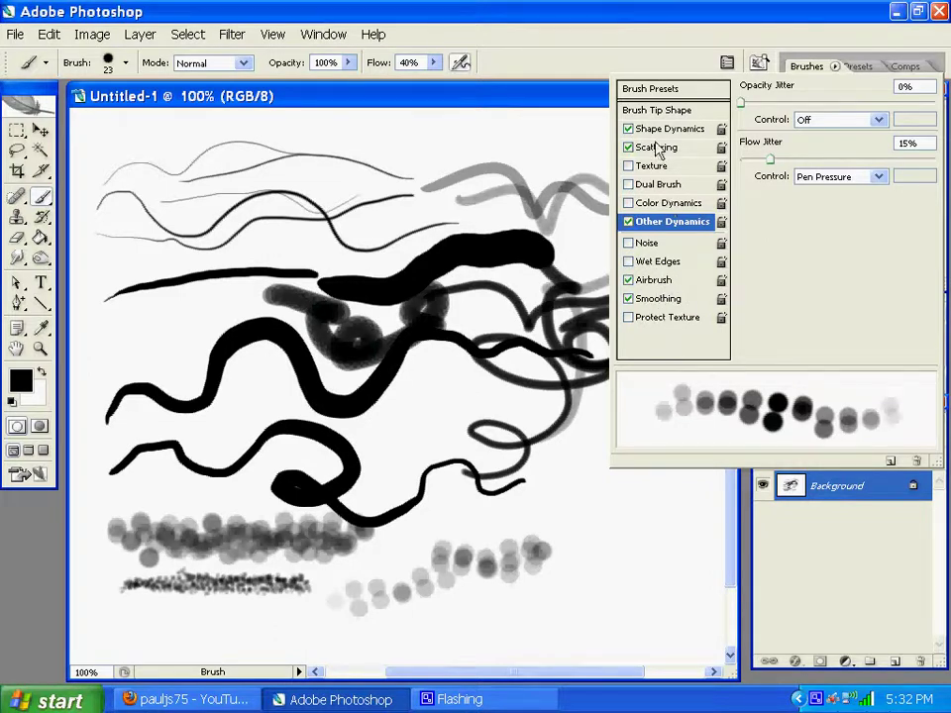
left_click(669, 93)
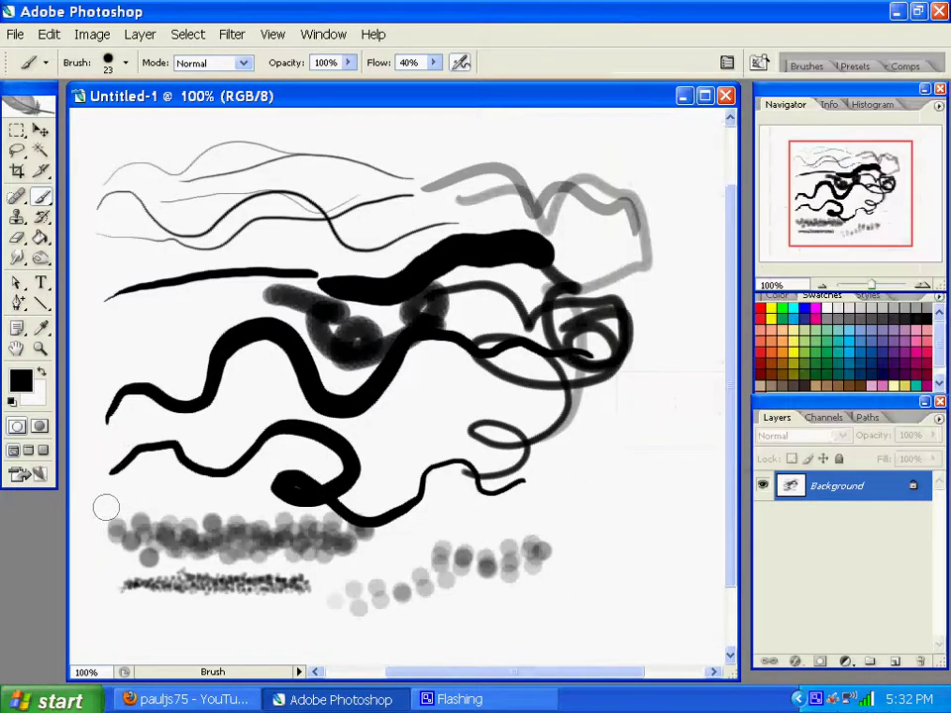
Step: Thicken the grey dot band, then paint a white 7 px speckled stroke along the middle black curve
mouse_move(106, 507)
left_mouse_down()
mouse_move(208, 524)
mouse_move(297, 520)
left_mouse_up()
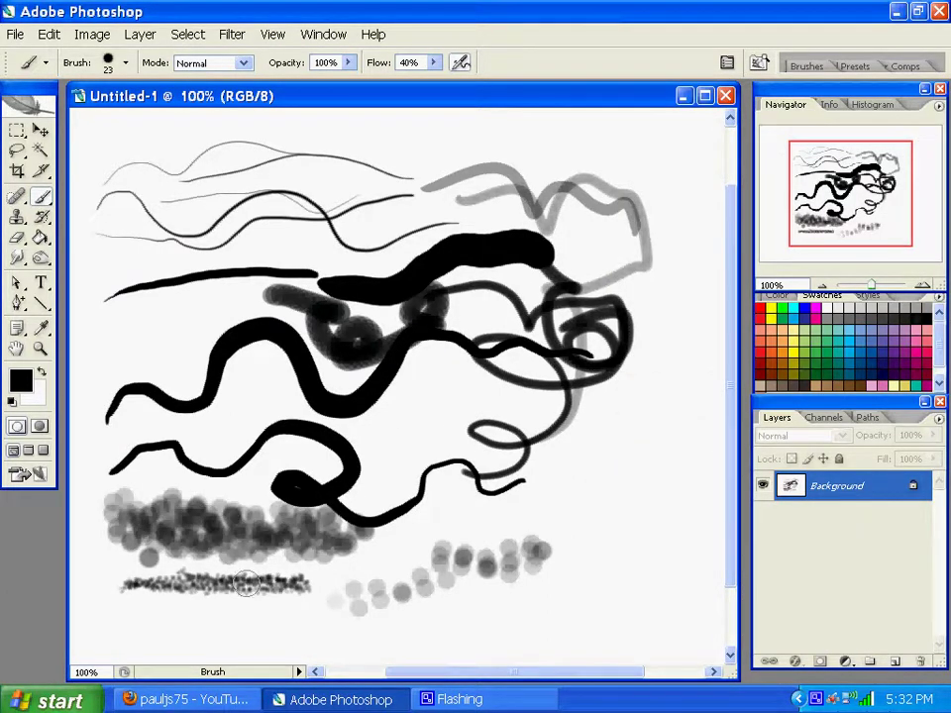
left_click(808, 65)
left_click(820, 309)
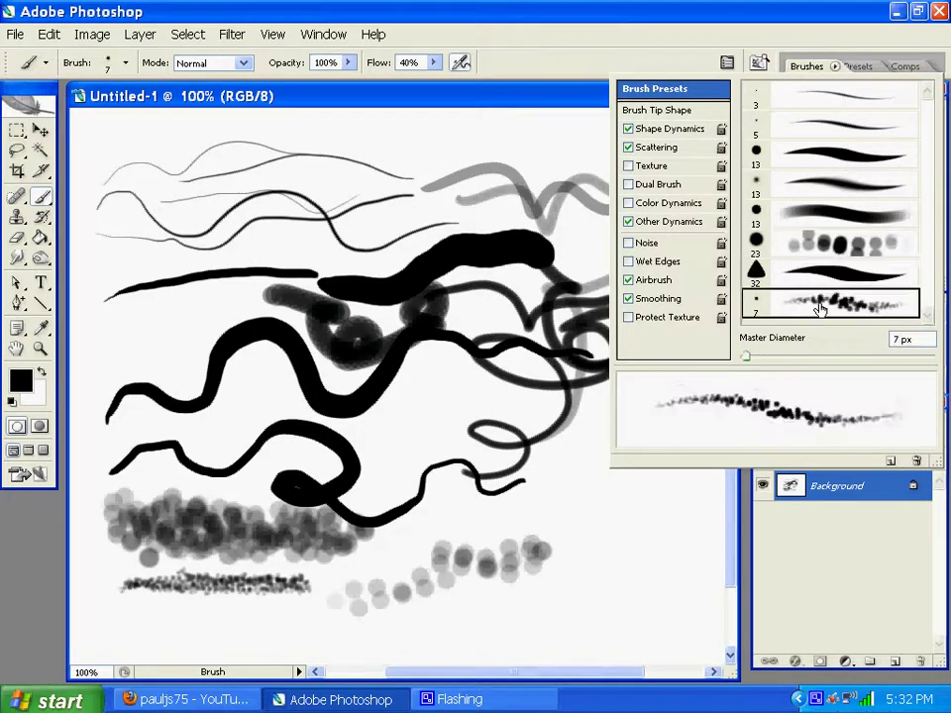
key("Return")
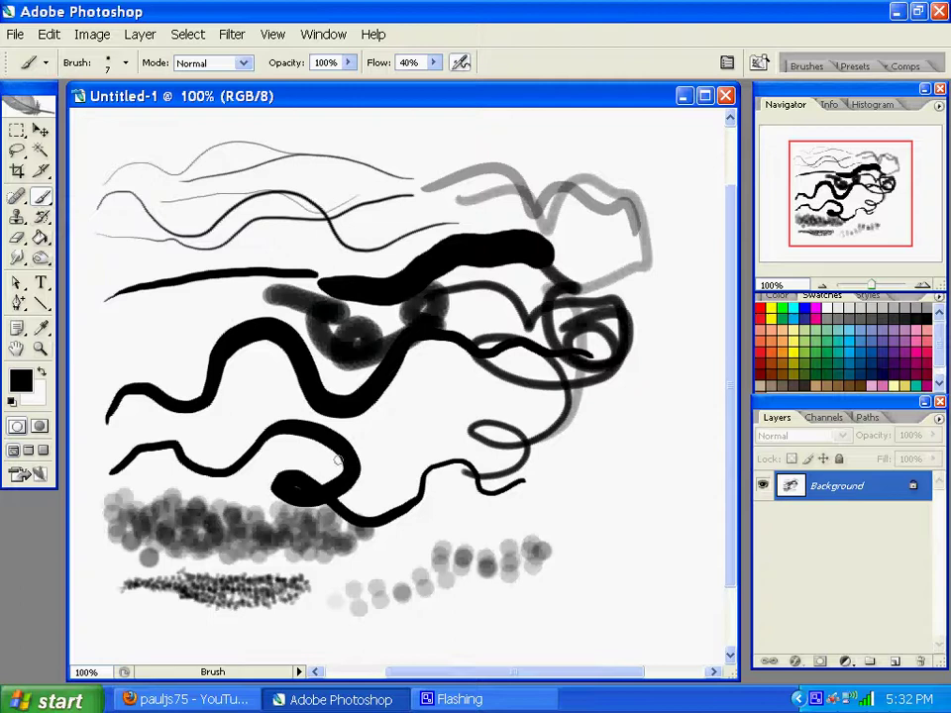
left_click(837, 306)
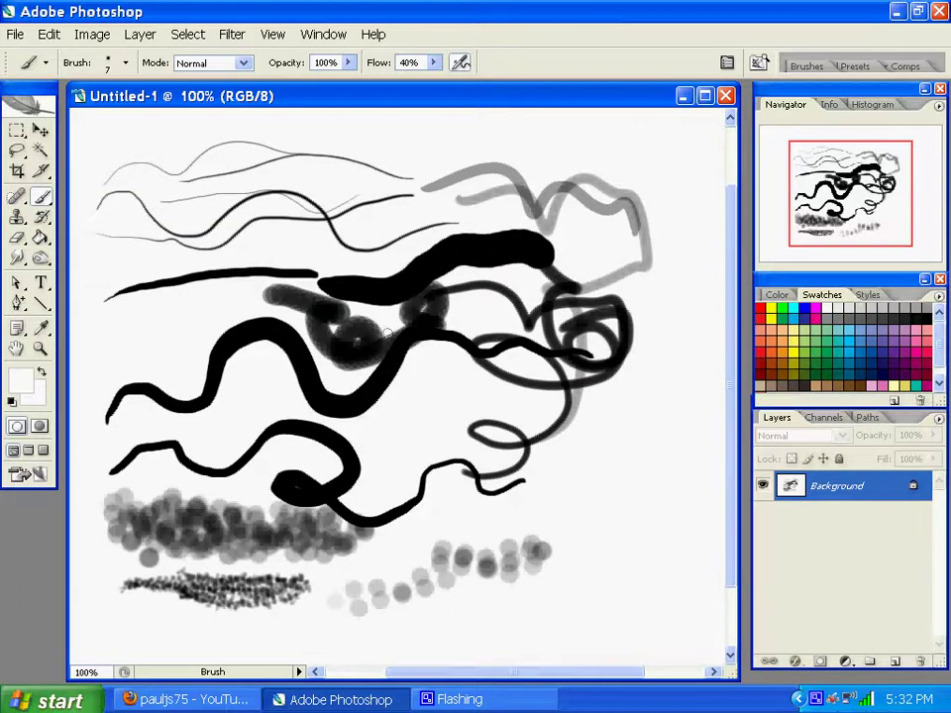
mouse_move(317, 375)
left_mouse_down()
mouse_move(347, 403)
mouse_move(333, 409)
mouse_move(374, 392)
mouse_move(423, 327)
left_mouse_up()
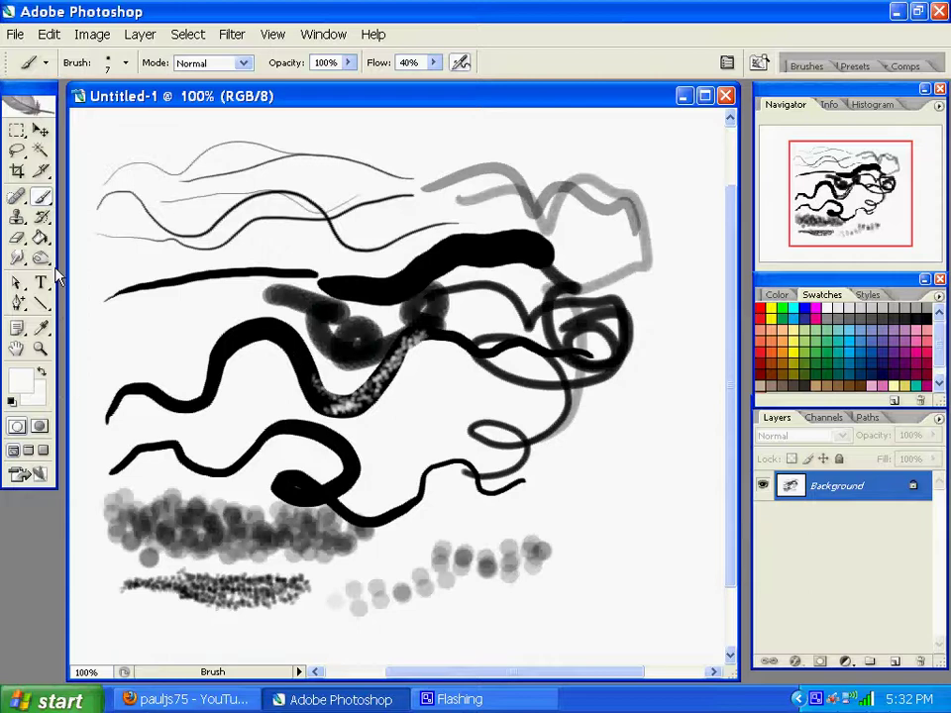
Step: Select the Smudge Tool and set its Strength to 10%
left_click(18, 259)
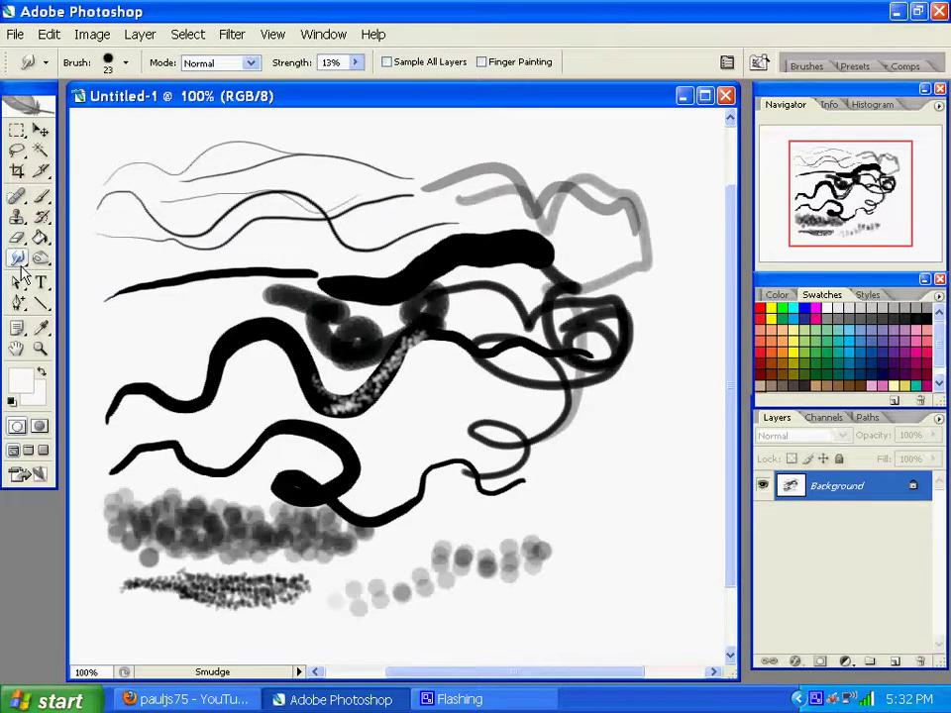
left_click(17, 260)
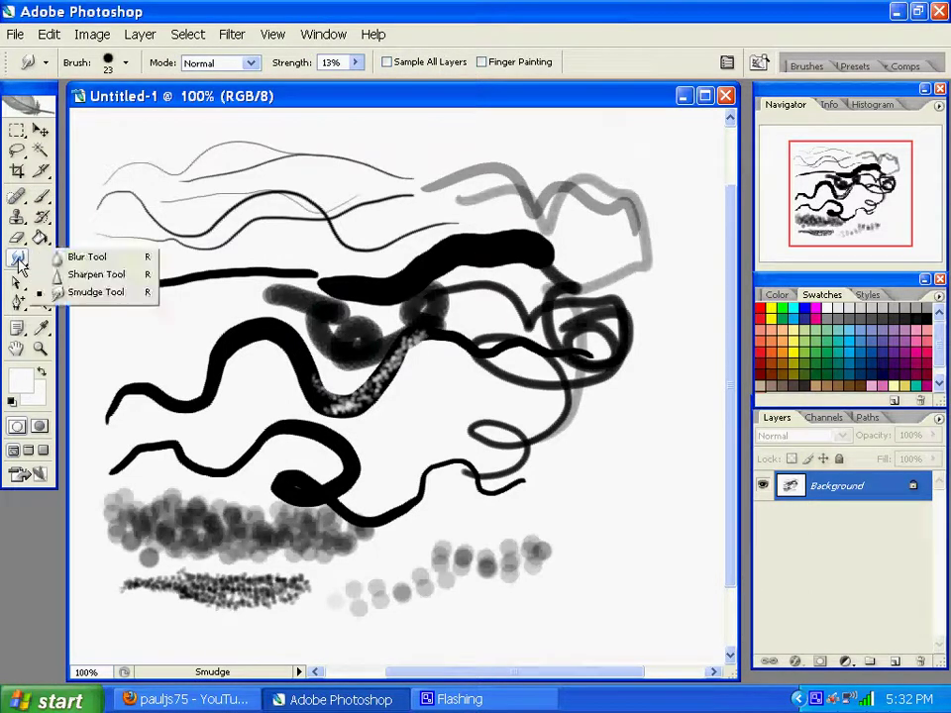
left_click(69, 297)
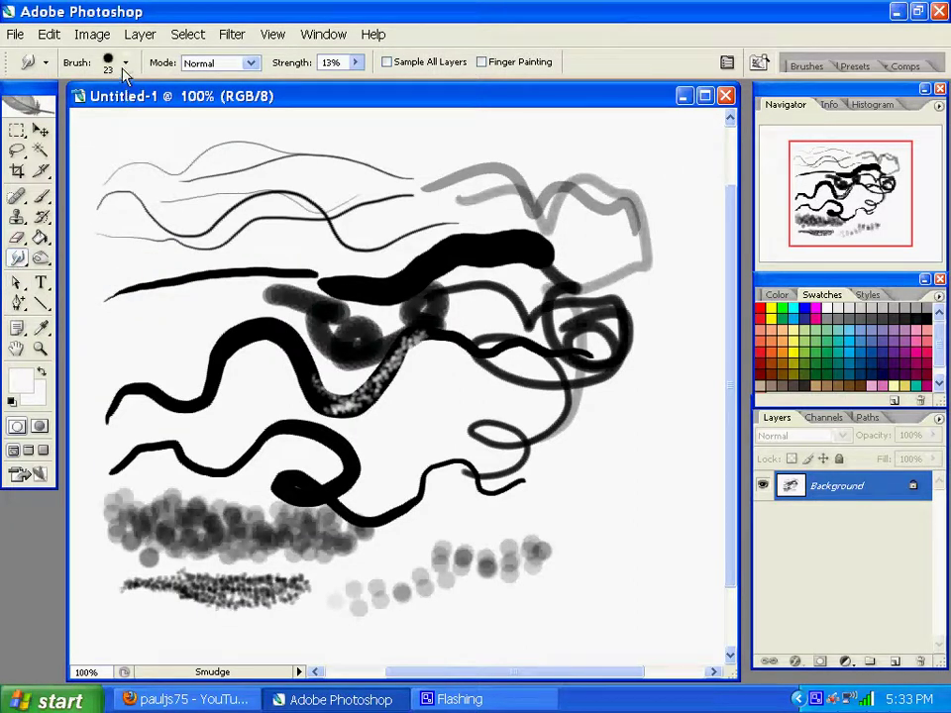
left_click(354, 62)
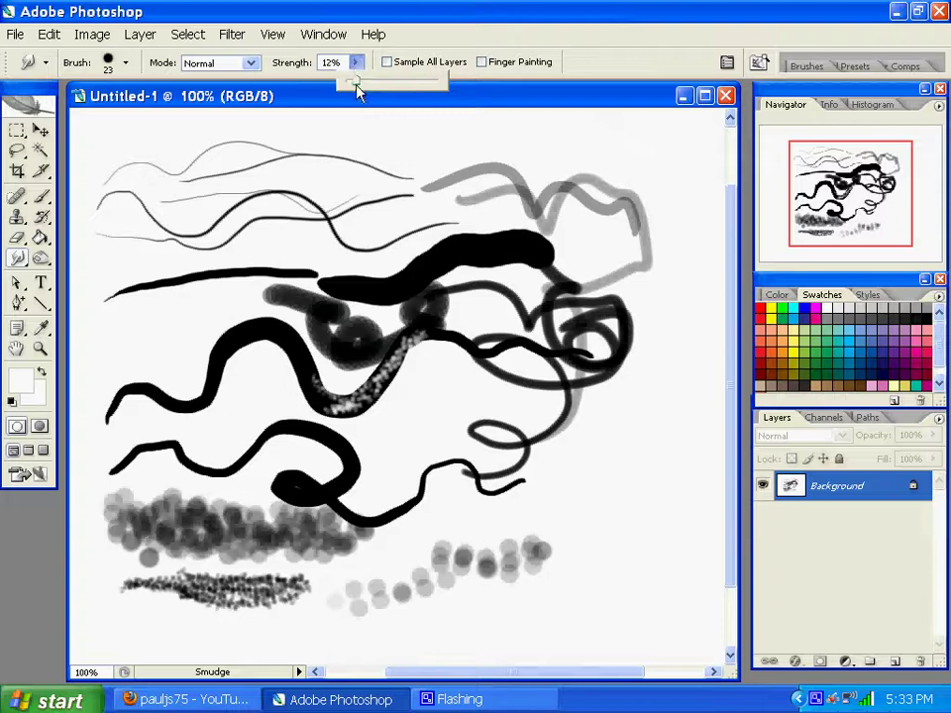
left_click_drag(358, 91, 354, 93)
left_click(183, 520)
Step: Smear the grey dot cluster, then with a 32 px hard tip smudge further and streak the black blob
mouse_move(184, 528)
left_mouse_down()
mouse_move(227, 516)
mouse_move(188, 521)
mouse_move(175, 508)
mouse_move(151, 510)
mouse_move(187, 516)
mouse_move(219, 494)
mouse_move(314, 520)
left_mouse_up()
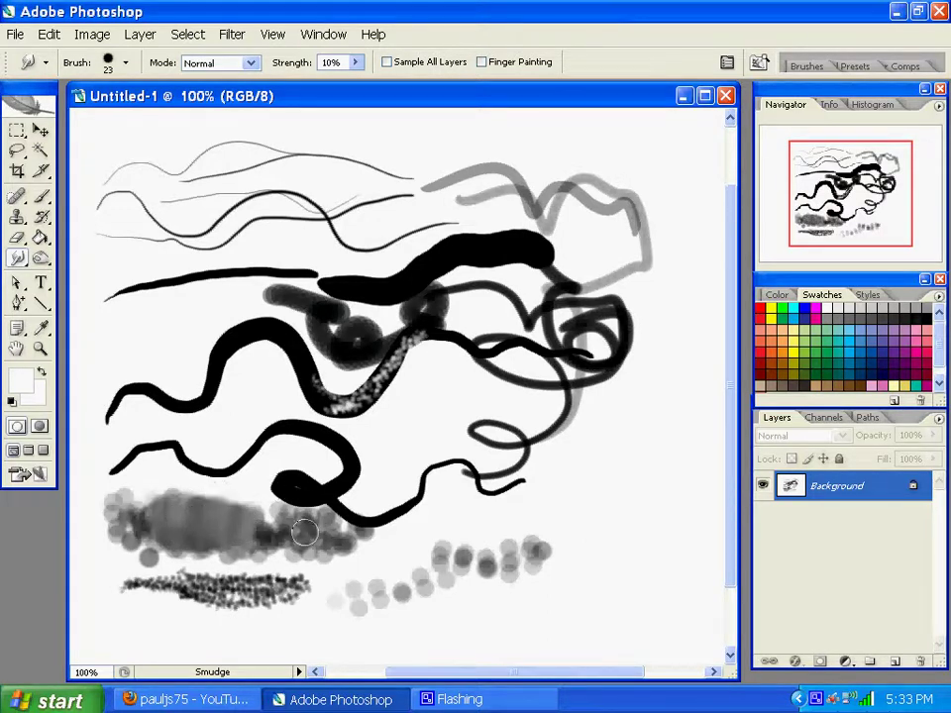
left_click(113, 64)
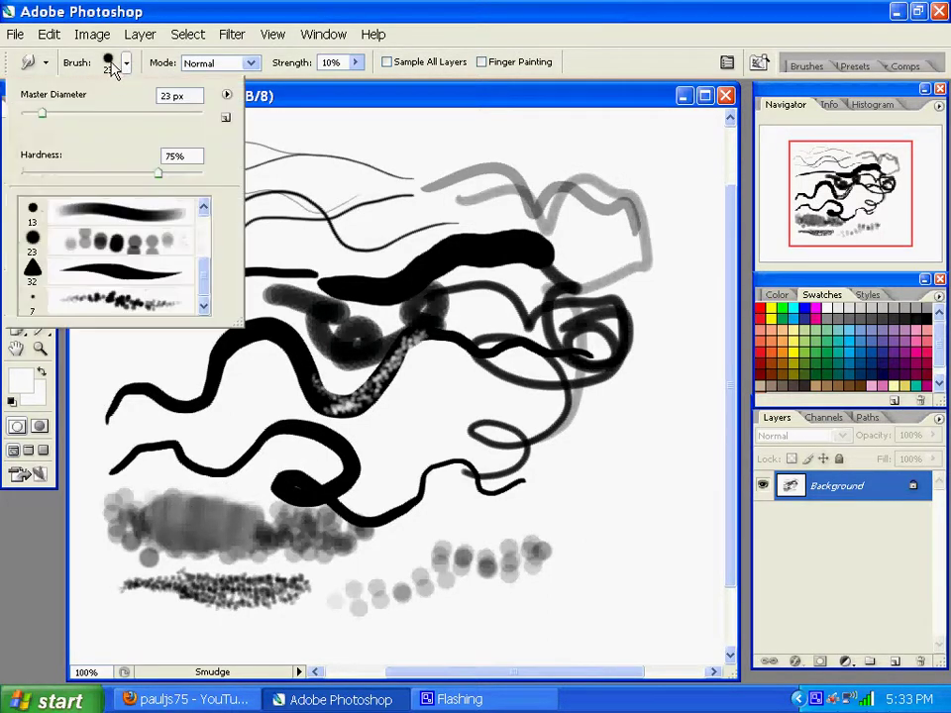
mouse_move(206, 282)
left_mouse_down()
mouse_move(204, 241)
mouse_move(206, 258)
left_mouse_up()
left_click(119, 266)
left_click_drag(33, 113, 80, 111)
left_click(243, 397)
mouse_move(303, 533)
left_mouse_down()
mouse_move(293, 531)
mouse_move(313, 544)
left_mouse_up()
left_click_drag(327, 487, 319, 487)
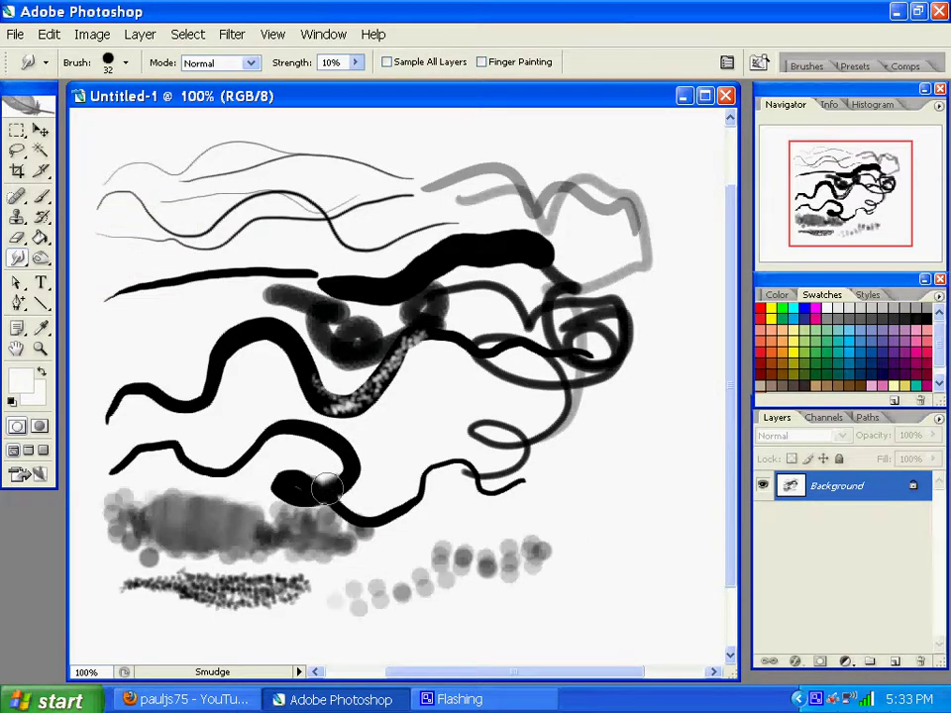
Step: With a softer 23 px brush, smear the black blob into a grey patch
left_click(108, 62)
left_click(148, 312)
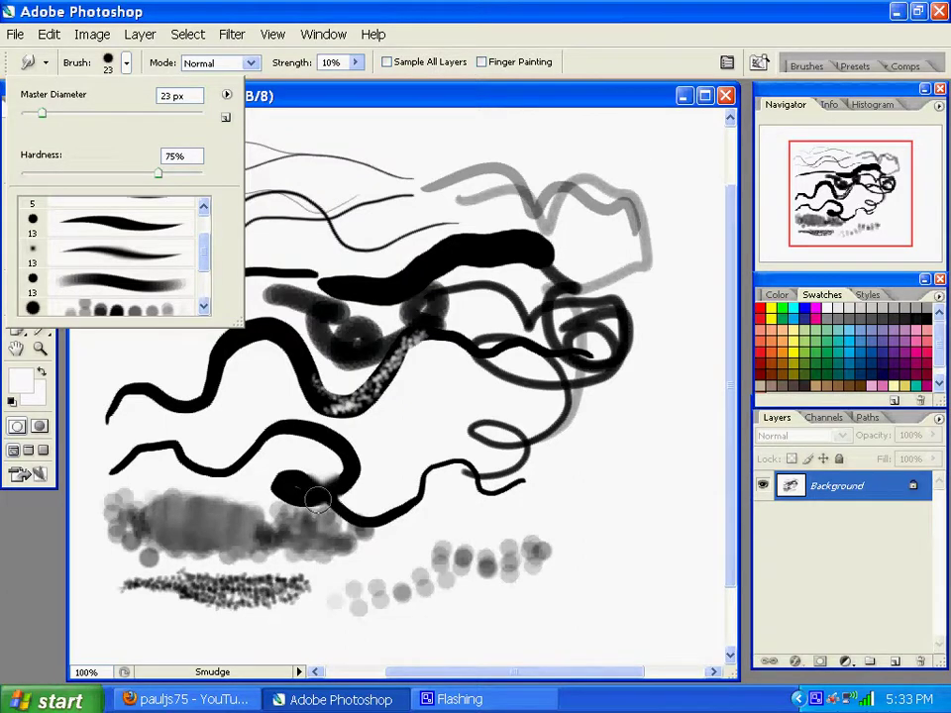
left_click(239, 372)
mouse_move(317, 503)
left_mouse_down()
mouse_move(275, 492)
mouse_move(359, 509)
mouse_move(307, 502)
mouse_move(271, 538)
mouse_move(254, 537)
mouse_move(306, 509)
mouse_move(238, 506)
mouse_move(247, 439)
mouse_move(329, 499)
left_mouse_up()
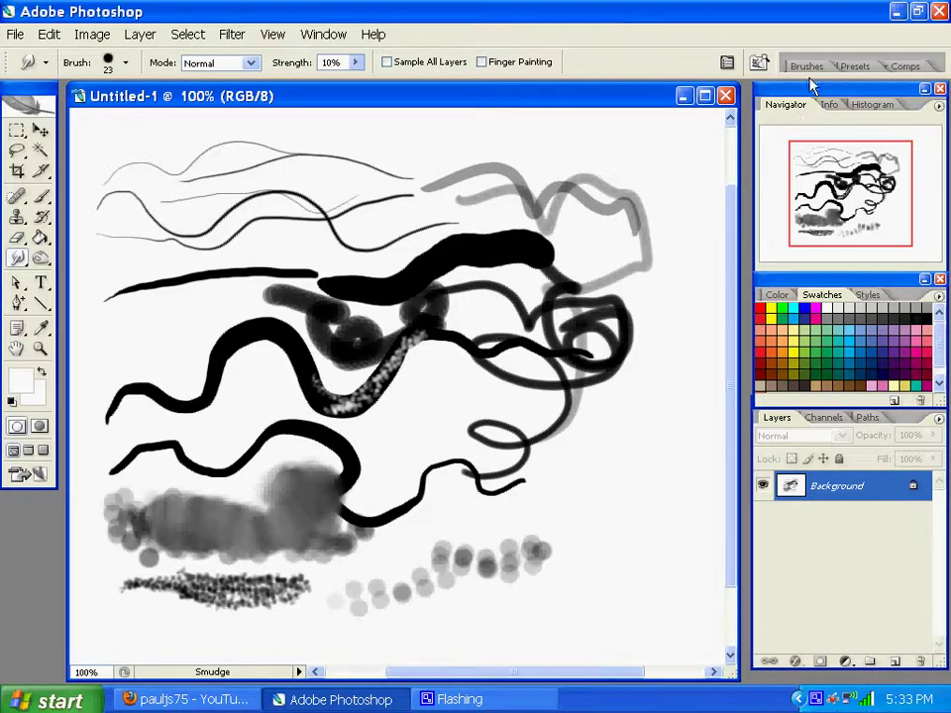
left_click(806, 66)
Step: Smudge with the 7 px scattered tip, then paint a small dark red brush mark mid-canvas
left_click(822, 302)
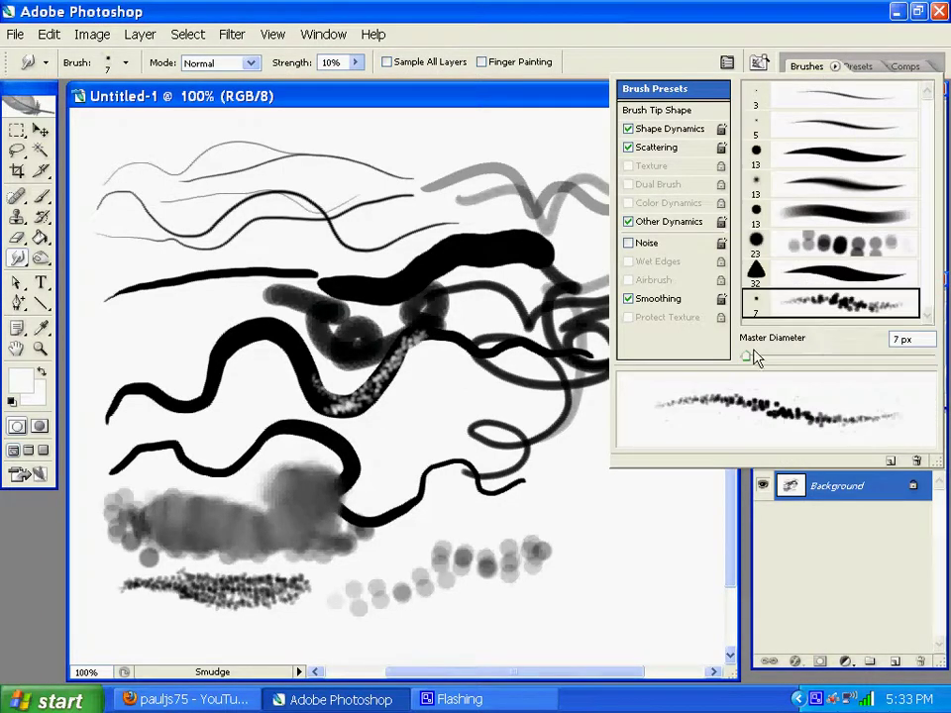
left_click(189, 589)
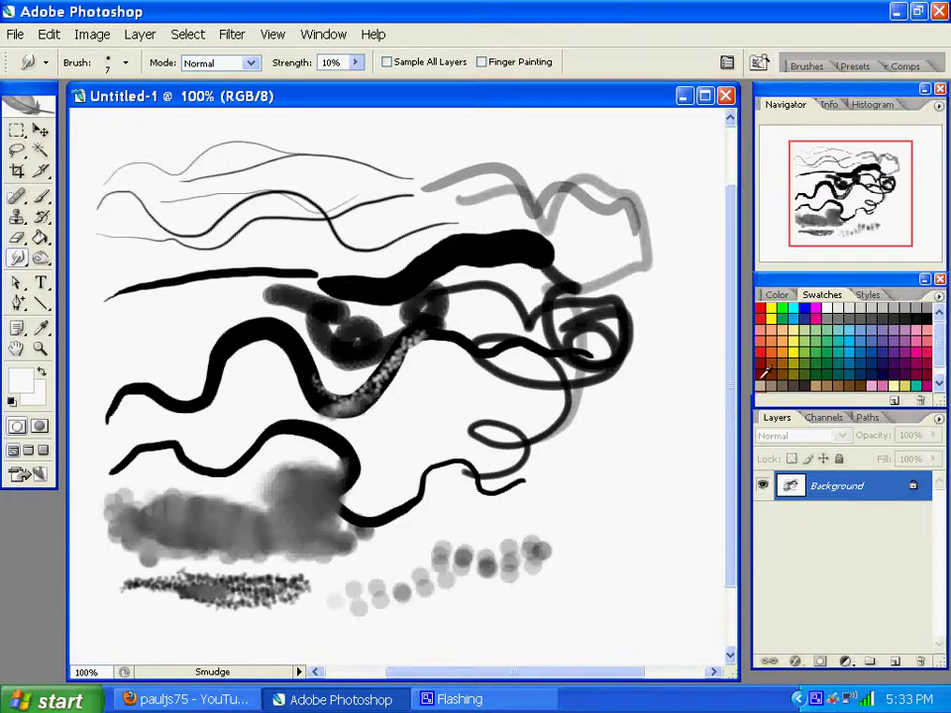
left_click(762, 354)
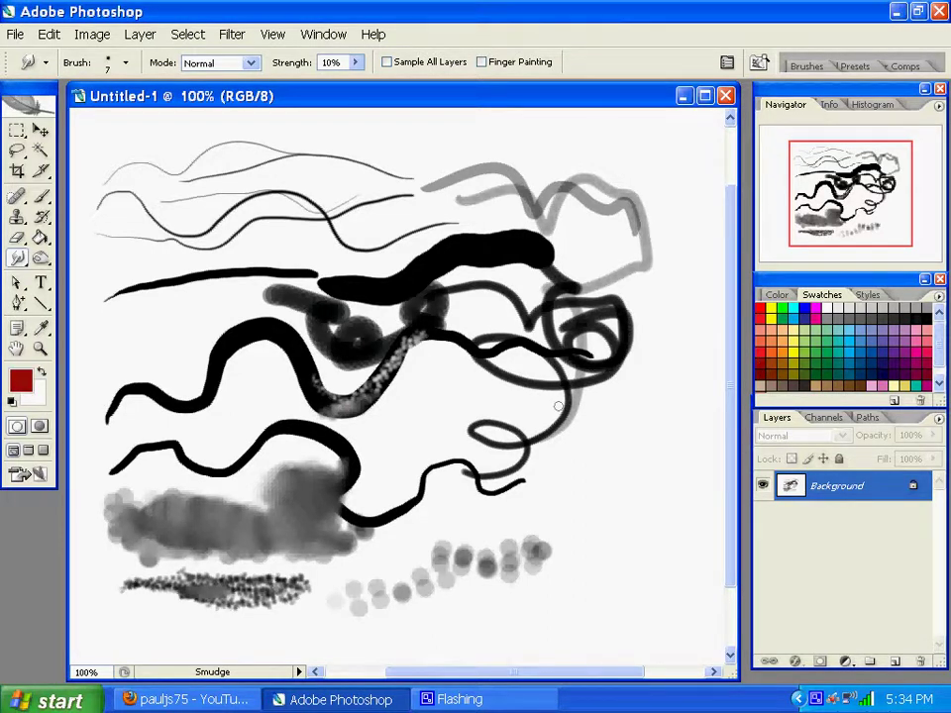
left_click(40, 196)
mouse_move(426, 396)
left_mouse_down()
mouse_move(428, 426)
mouse_move(434, 409)
left_mouse_up()
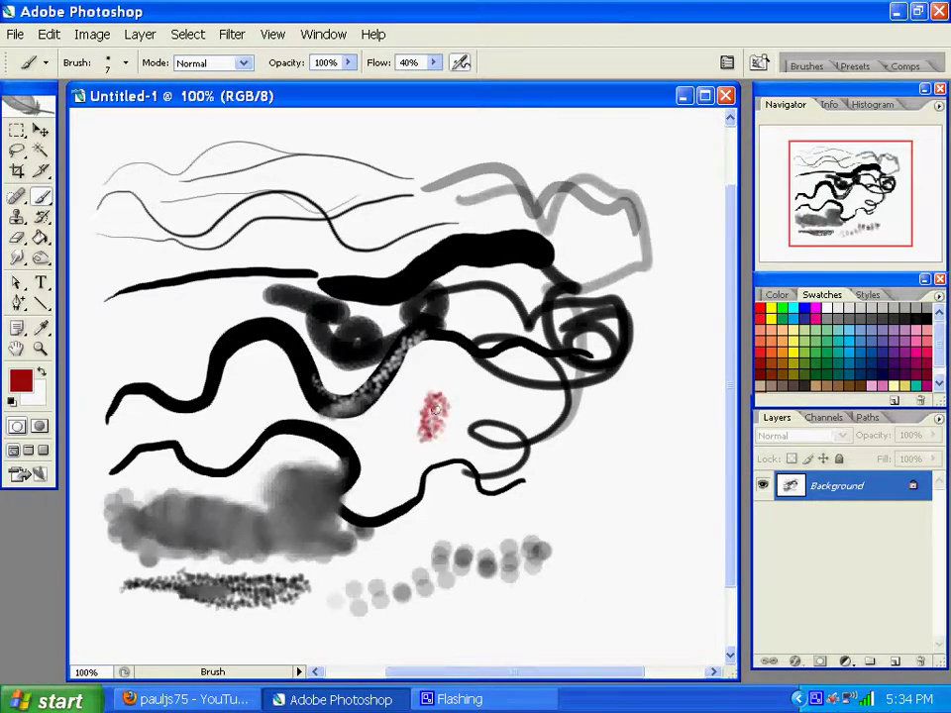
Step: Repaint the mid-canvas red mark as a solid patch with the 13 px hard round brush
left_click(99, 62)
left_click(134, 287)
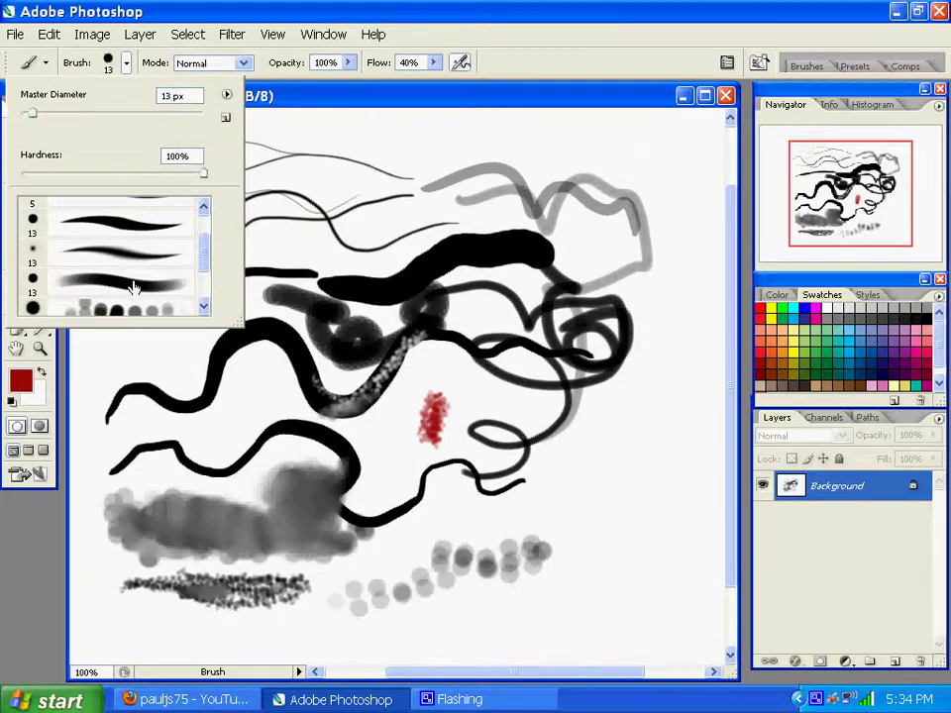
left_click(437, 387)
left_click_drag(432, 394, 426, 453)
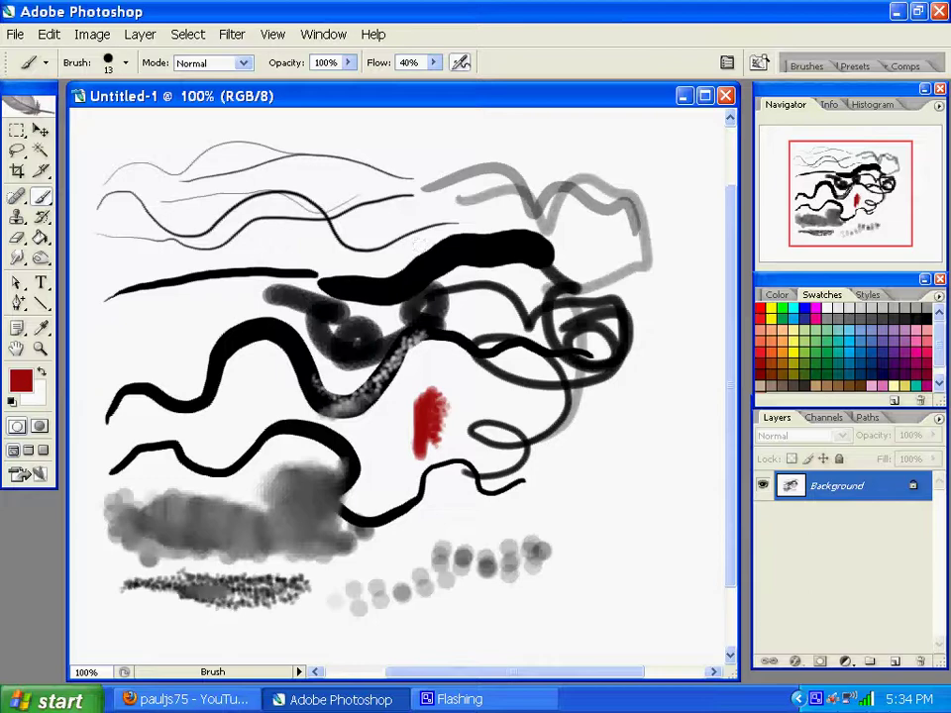
key("ctrl+minus")
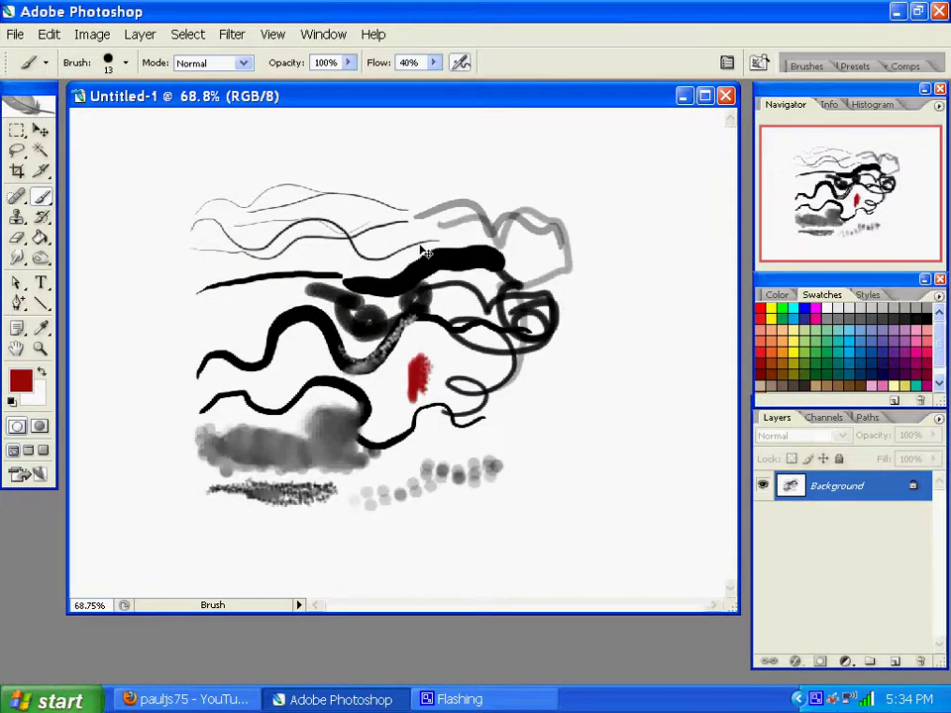
key("ctrl+plus")
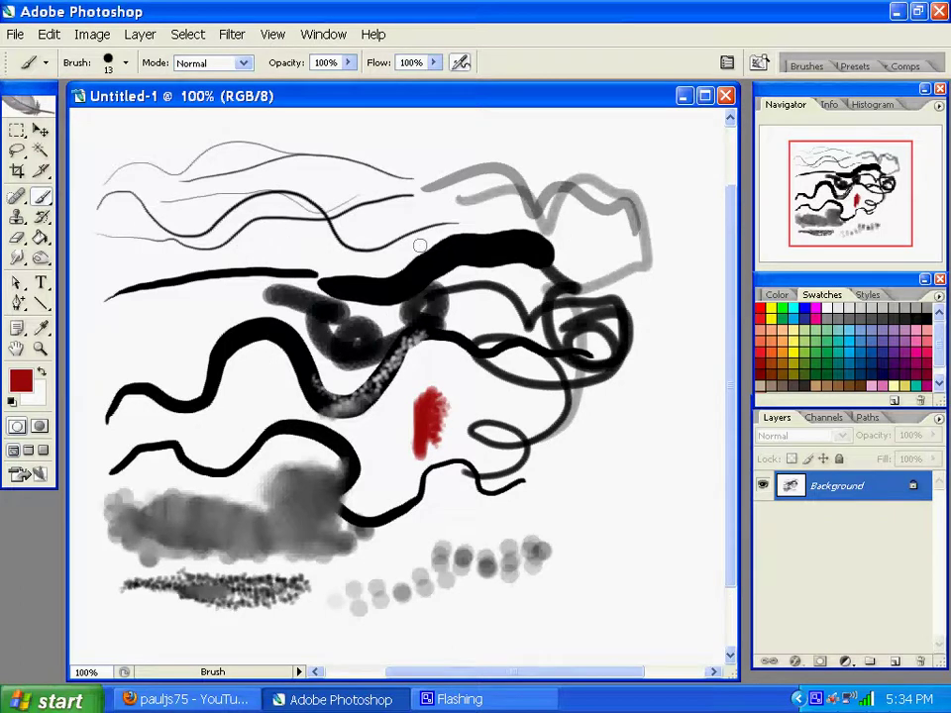
Step: Enlarge the red patch and paint orange and light-orange patches to its right, then choose yellow
mouse_move(407, 431)
left_mouse_down()
mouse_move(426, 416)
mouse_move(388, 475)
mouse_move(396, 436)
left_mouse_up()
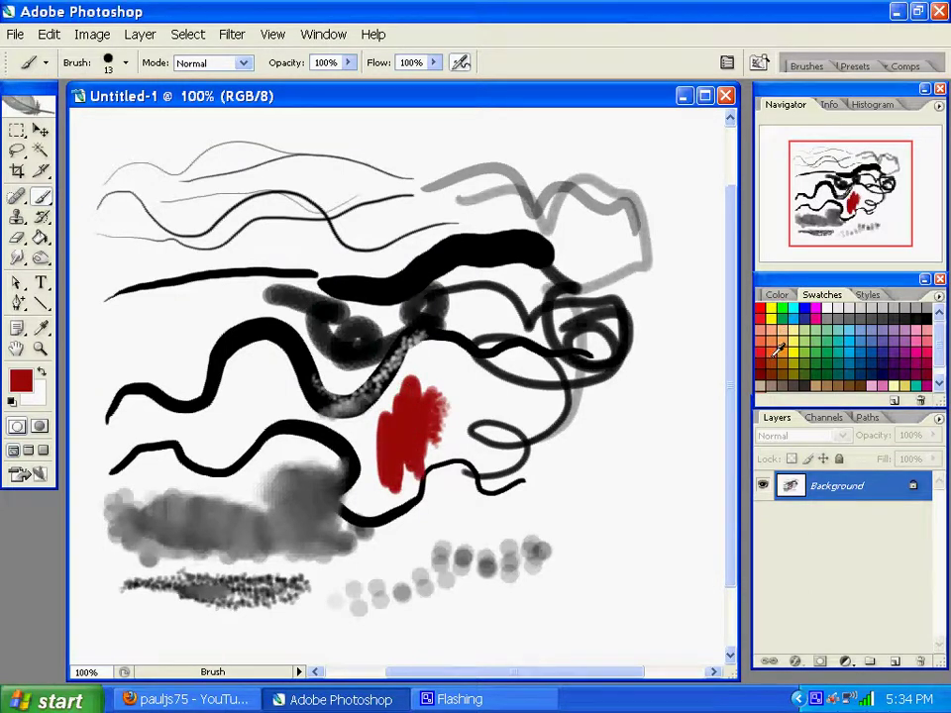
left_click(779, 348)
mouse_move(428, 396)
left_mouse_down()
mouse_move(429, 448)
mouse_move(444, 446)
mouse_move(427, 401)
left_mouse_up()
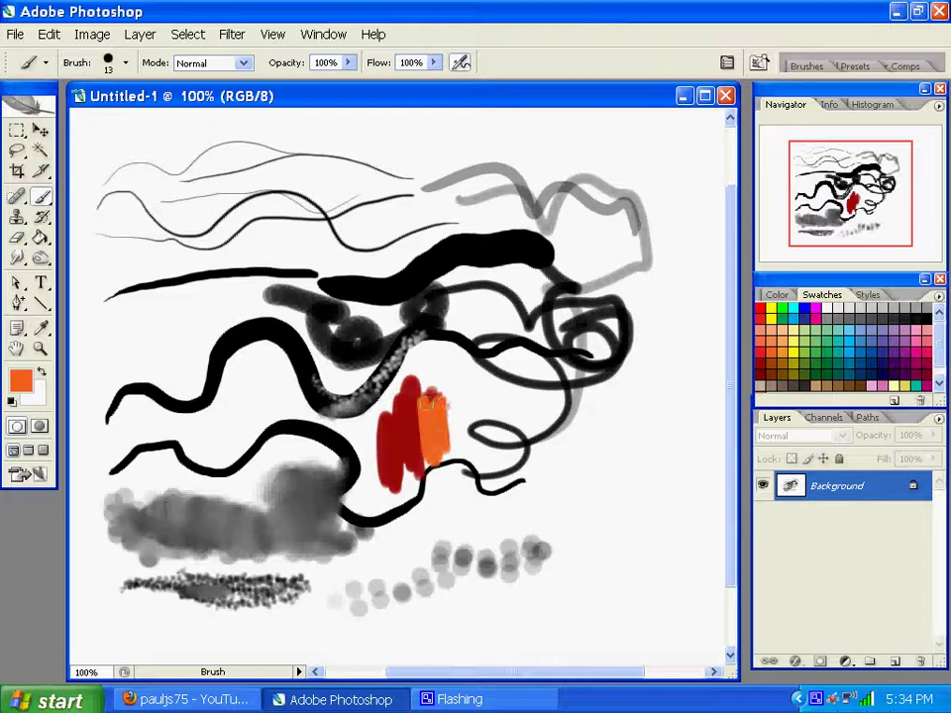
left_click(789, 346)
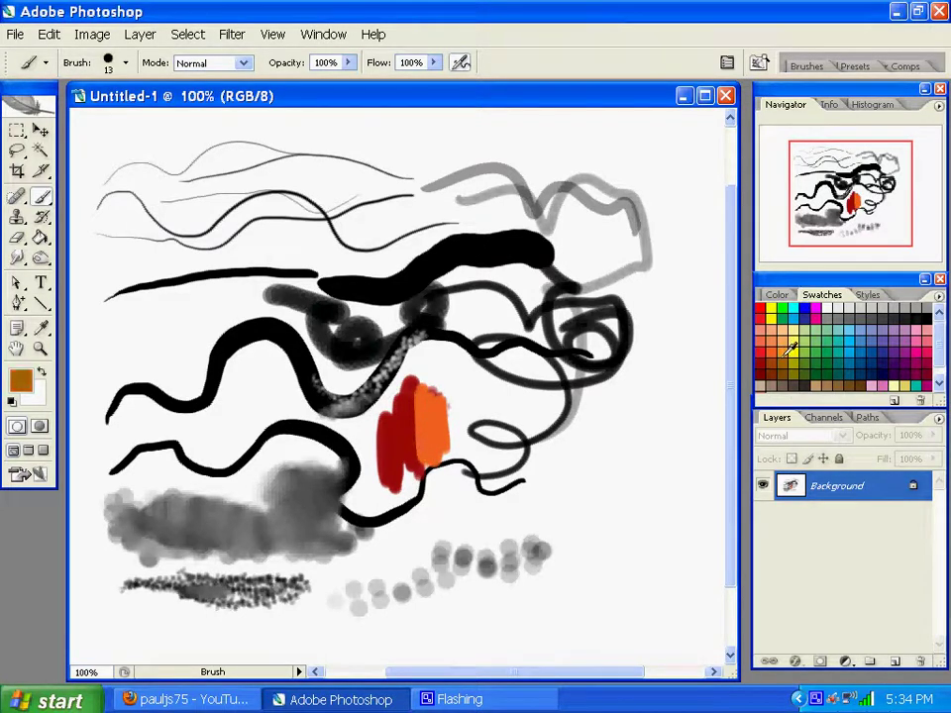
left_click(789, 347)
mouse_move(457, 446)
left_mouse_down()
mouse_move(444, 417)
mouse_move(468, 437)
mouse_move(467, 409)
mouse_move(473, 421)
mouse_move(479, 411)
mouse_move(472, 406)
mouse_move(494, 437)
mouse_move(496, 410)
mouse_move(502, 442)
mouse_move(473, 402)
left_mouse_up()
left_click(798, 348)
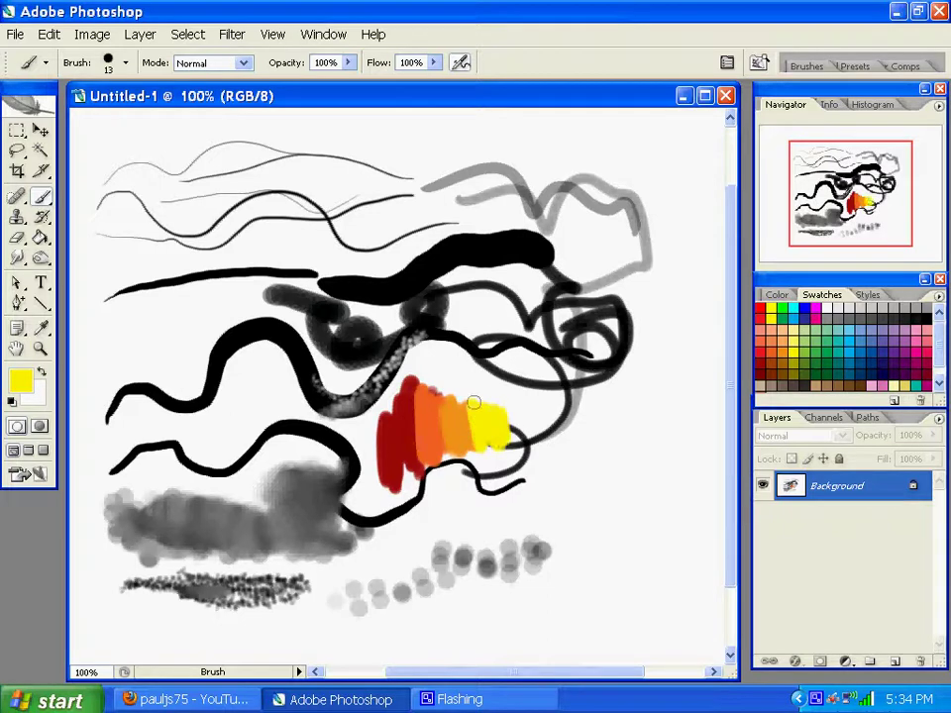
left_click(124, 62)
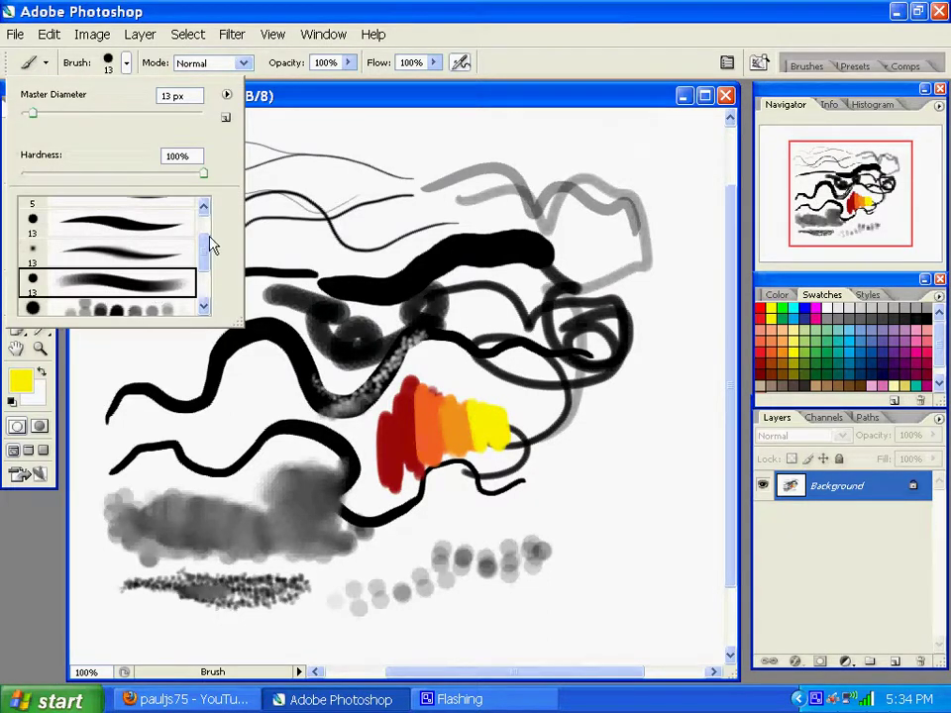
Step: Switch to the Smudge tool with the 23 px soft round brush tip
left_click_drag(208, 244, 208, 278)
left_click(121, 256)
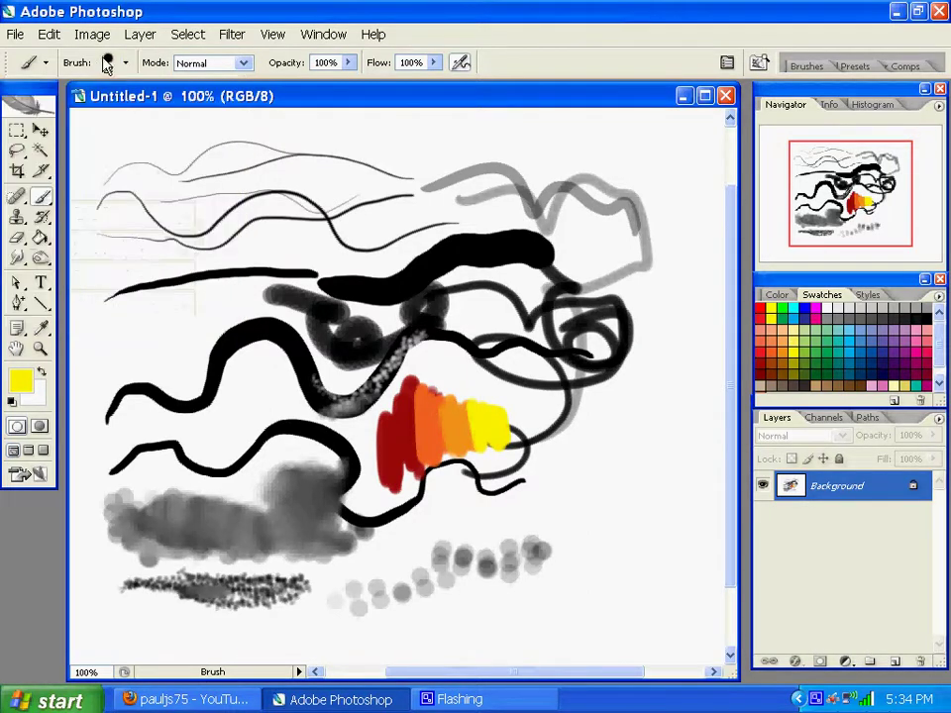
key("Return")
key("shift+r")
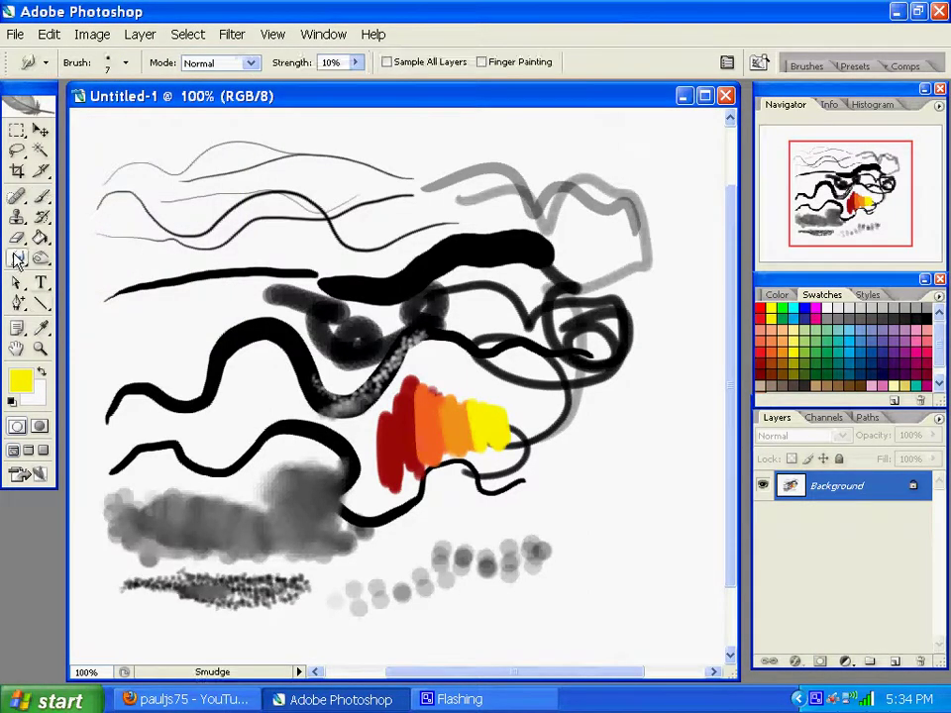
left_click(106, 64)
left_click(130, 250)
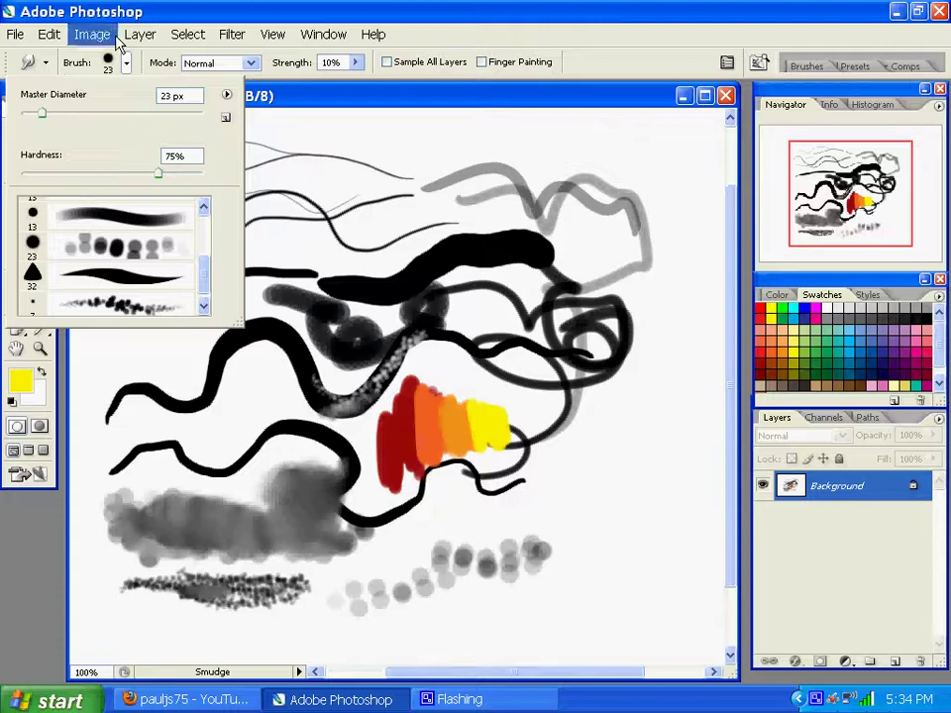
left_click(94, 65)
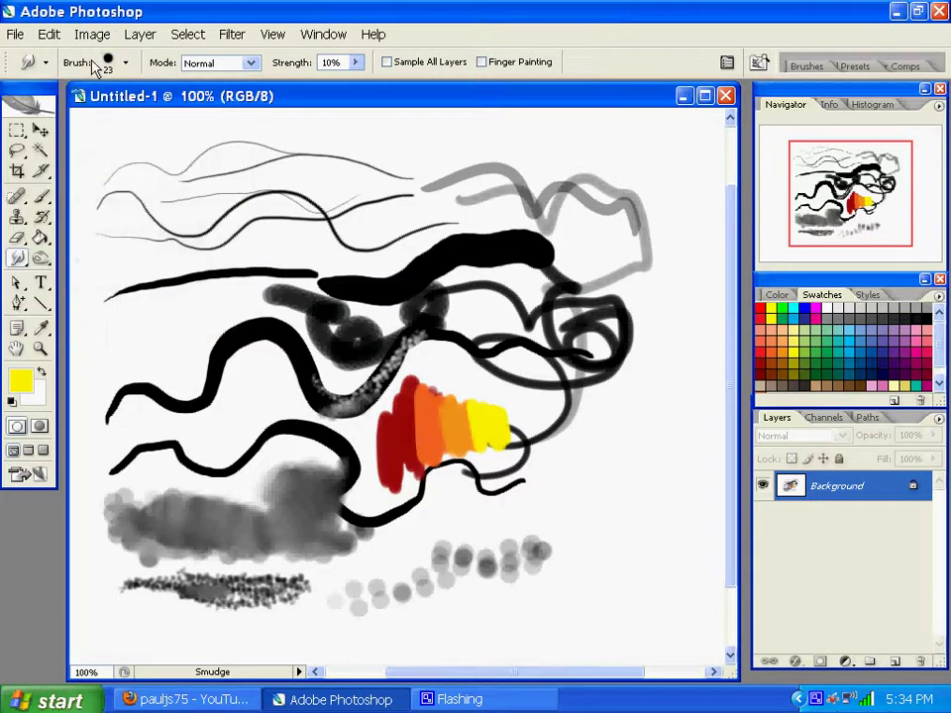
Step: Set smudge Strength to 8% and smear the orange stroke into the yellow
left_click(356, 62)
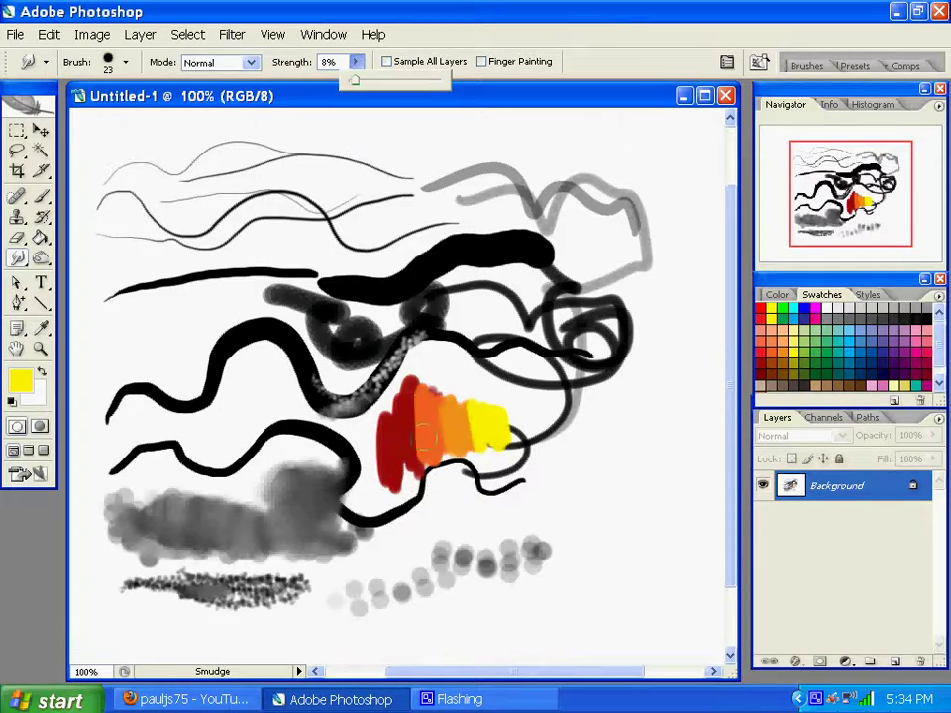
left_click(420, 436)
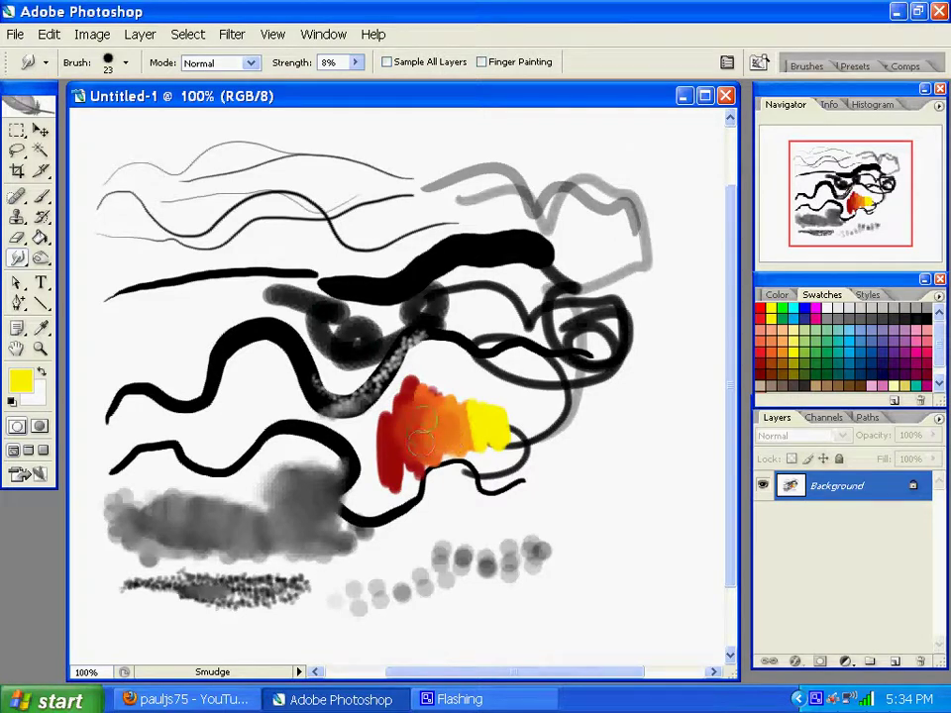
mouse_move(423, 443)
left_mouse_down()
mouse_move(474, 422)
mouse_move(463, 430)
mouse_move(477, 437)
mouse_move(473, 414)
mouse_move(441, 436)
left_mouse_up()
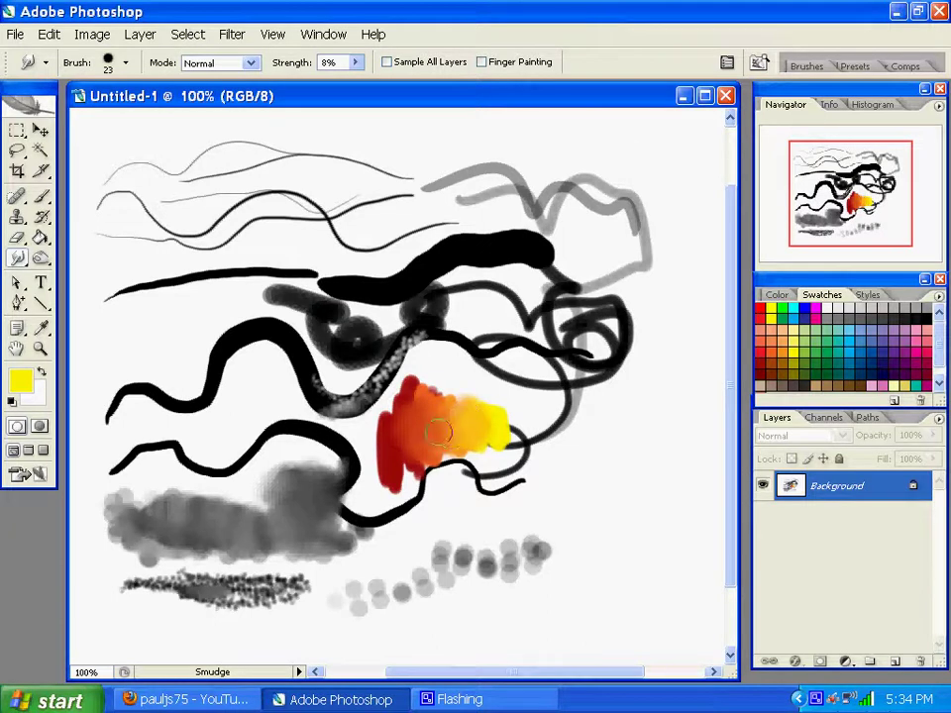
Step: At 54% smudge strength, smear the grey cloud up into the black curve
left_click(355, 61)
left_click_drag(399, 87, 400, 87)
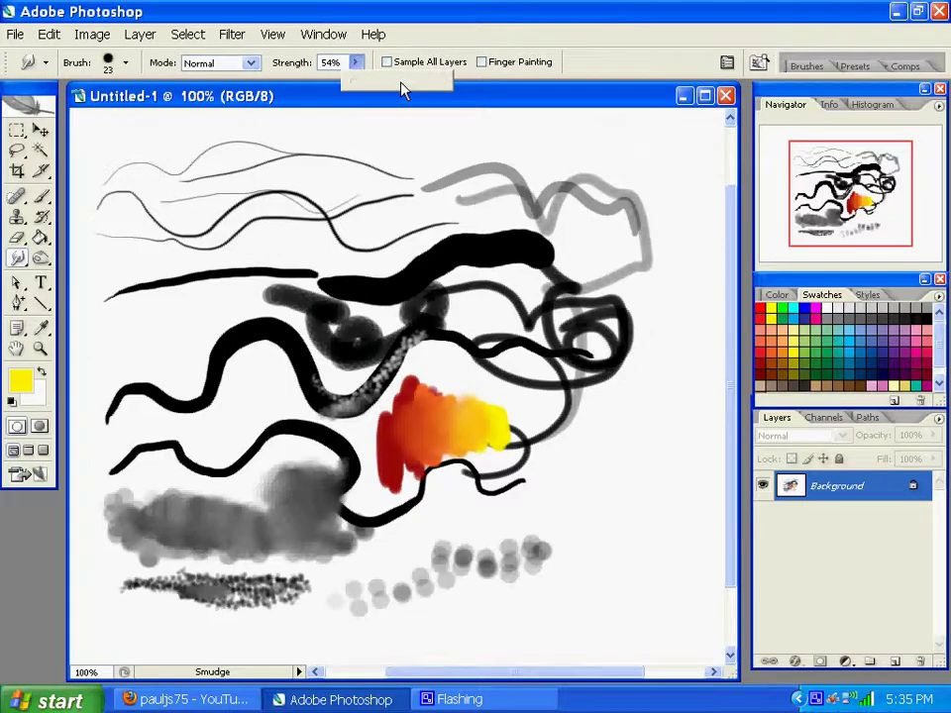
left_click(319, 527)
mouse_move(342, 518)
left_mouse_down()
mouse_move(344, 440)
mouse_move(342, 495)
mouse_move(350, 468)
left_mouse_up()
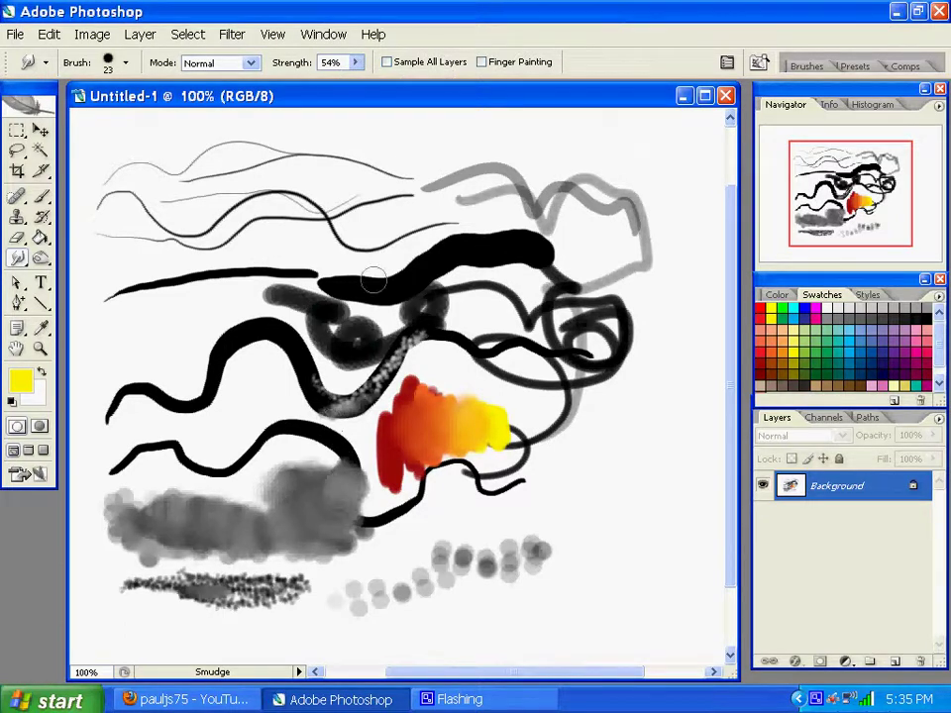
Step: Lower smudge strength to 9% and blend the orange–yellow boundary of the blob
left_click(355, 61)
left_click_drag(337, 92, 314, 94)
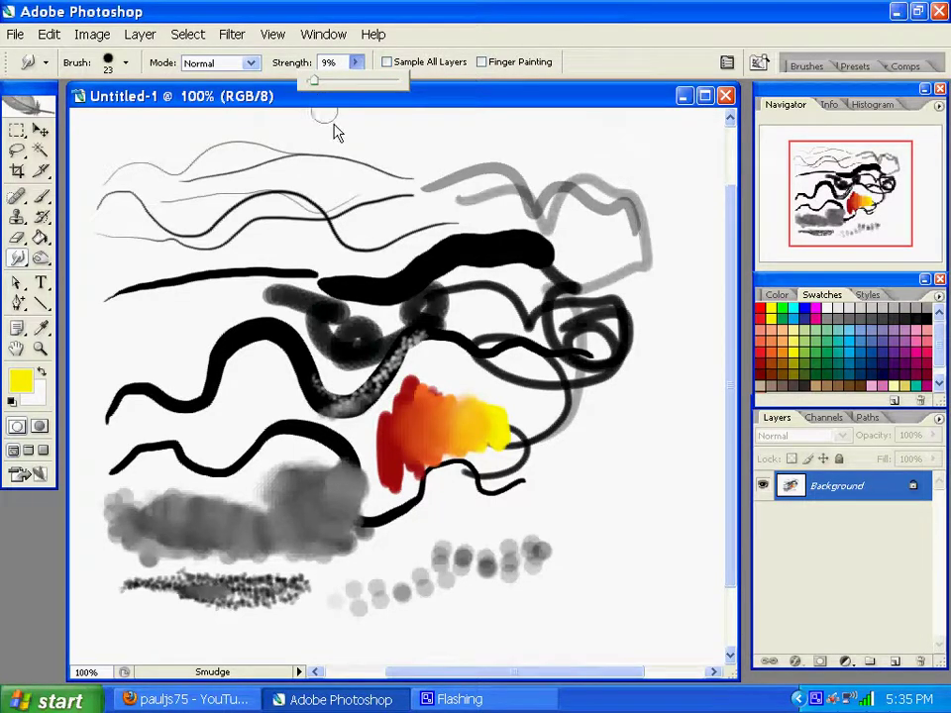
left_click(382, 351)
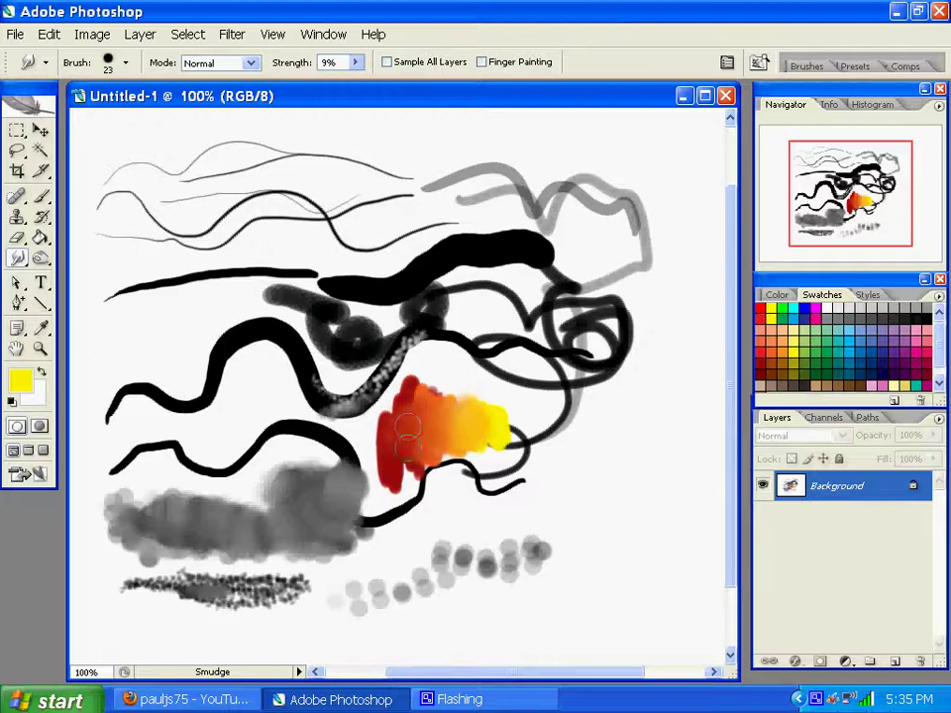
mouse_move(458, 427)
left_mouse_down()
mouse_move(490, 421)
mouse_move(485, 430)
mouse_move(489, 413)
mouse_move(494, 435)
mouse_move(410, 346)
mouse_move(427, 382)
mouse_move(469, 421)
mouse_move(391, 416)
left_mouse_up()
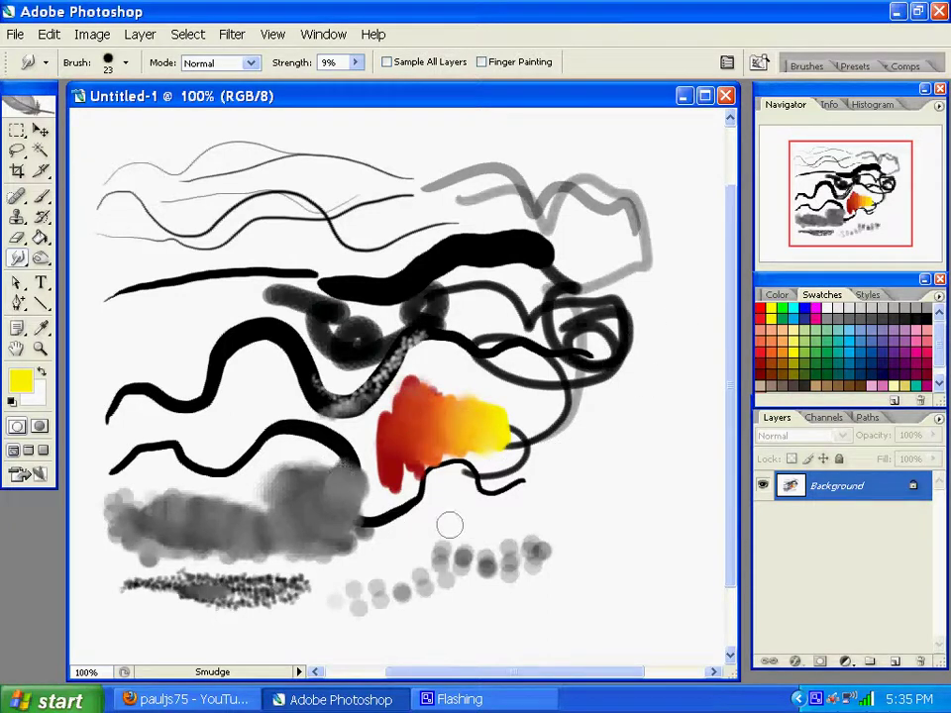
Step: Open the Brush Presets palette from the Brushes tab in the palette well
left_click(804, 65)
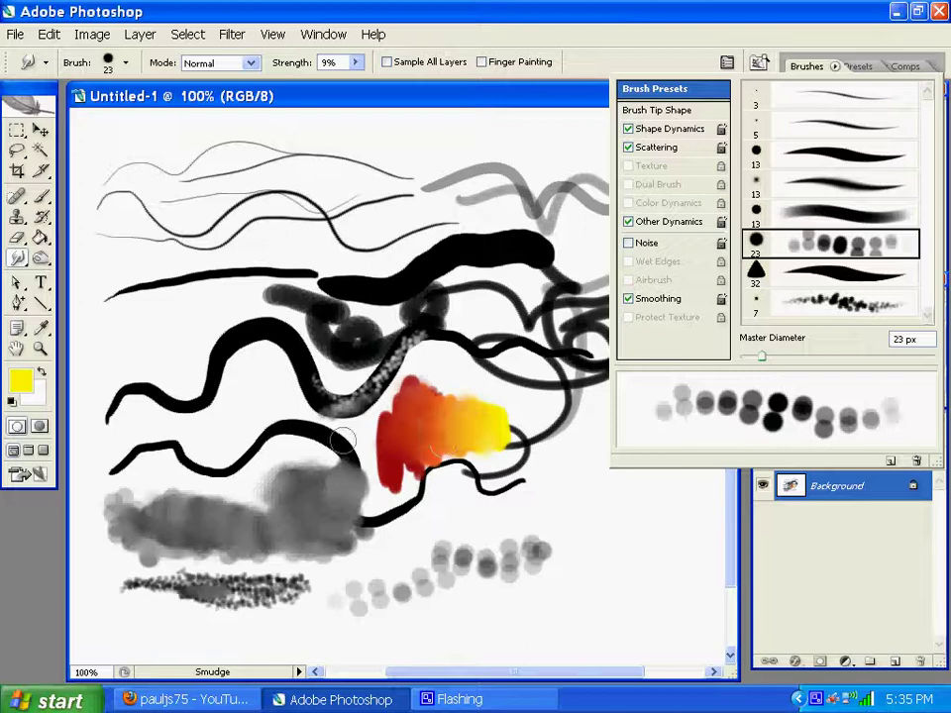
Step: Close the Brush Presets palette and smudge the blob's lower and lower-right edges outward
left_click(397, 471)
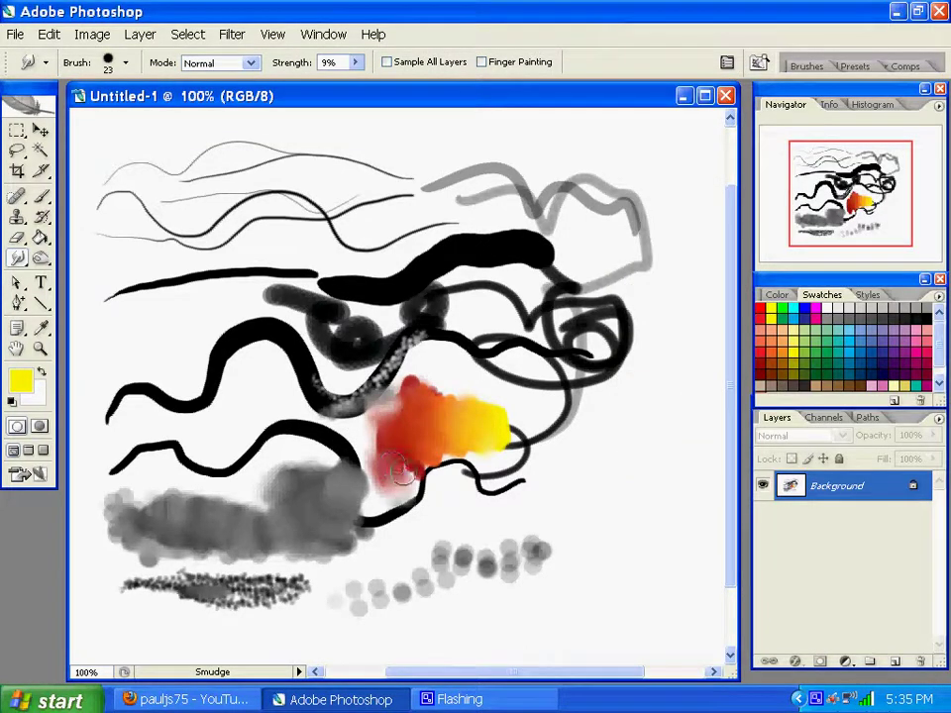
left_click_drag(402, 471, 428, 492)
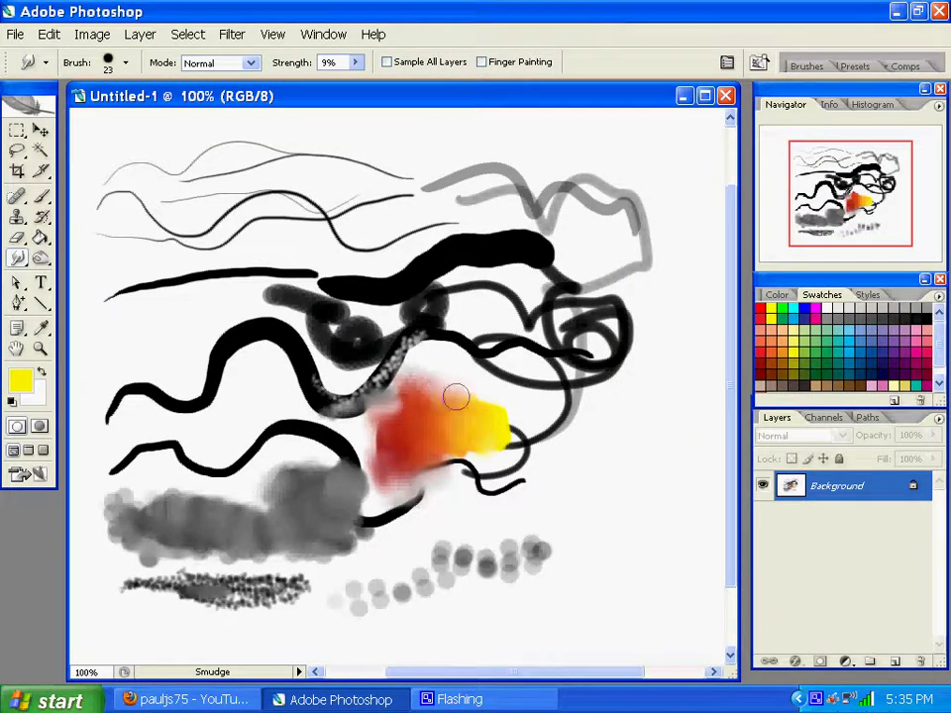
mouse_move(494, 395)
left_mouse_down()
mouse_move(452, 467)
mouse_move(459, 474)
mouse_move(468, 450)
mouse_move(501, 449)
left_mouse_up()
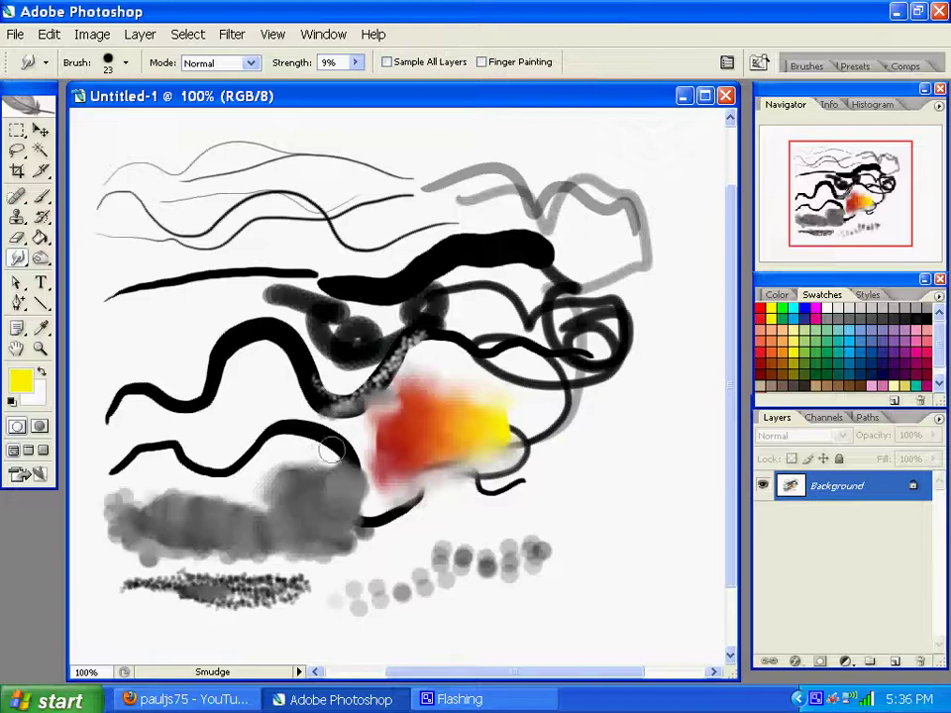
Step: Show the canvas in Full Screen Mode with Menu Bar with all palettes hidden
key("Tab")
key("Tab")
key("Tab")
key("Tab")
left_click(28, 453)
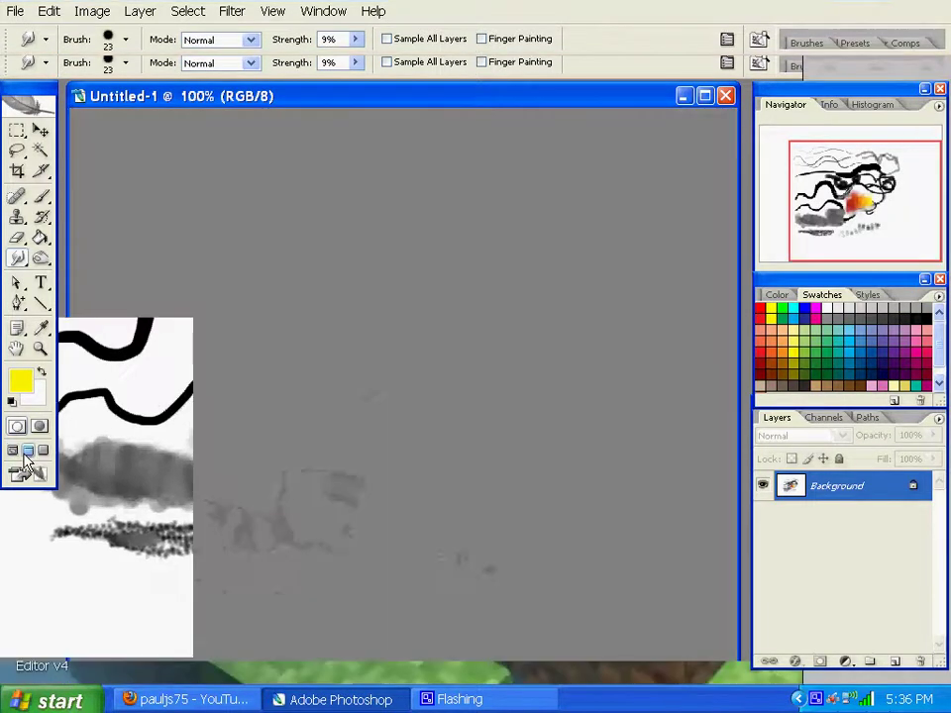
left_click(13, 451)
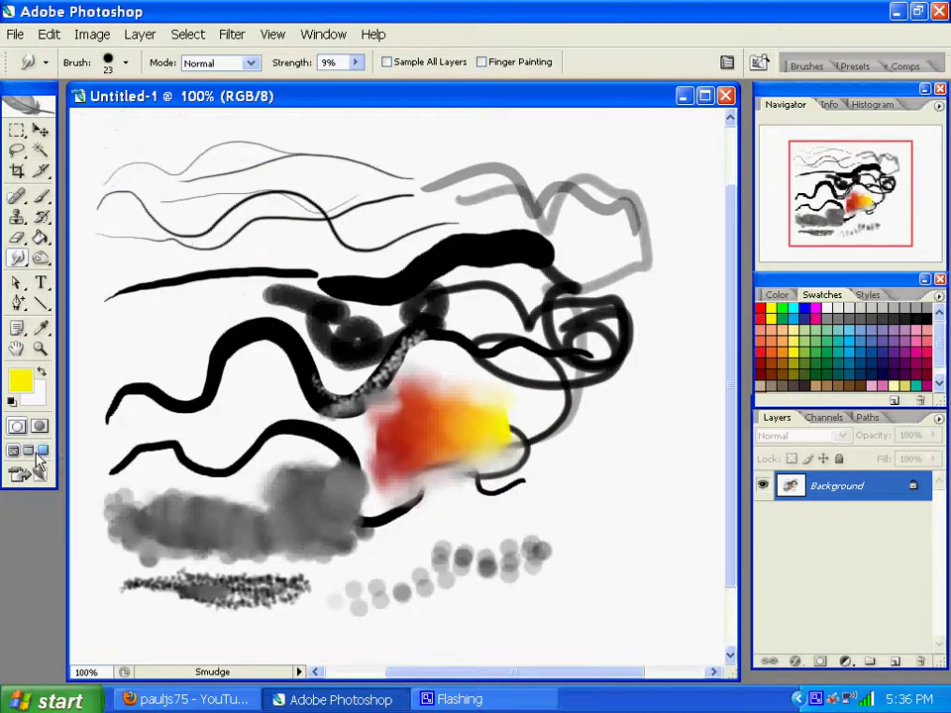
left_click(28, 453)
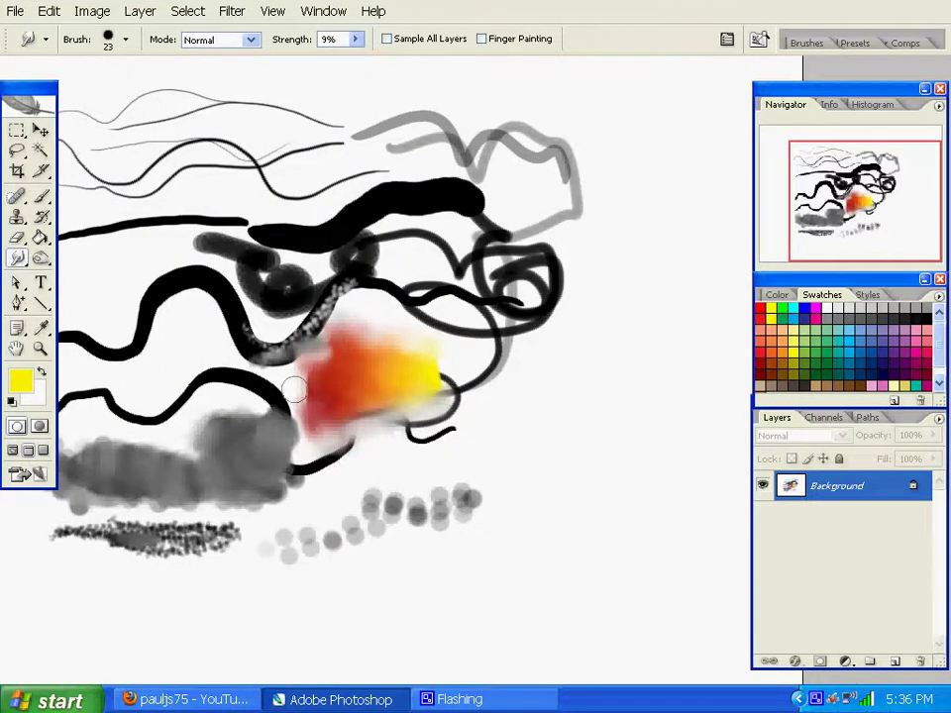
key("Tab")
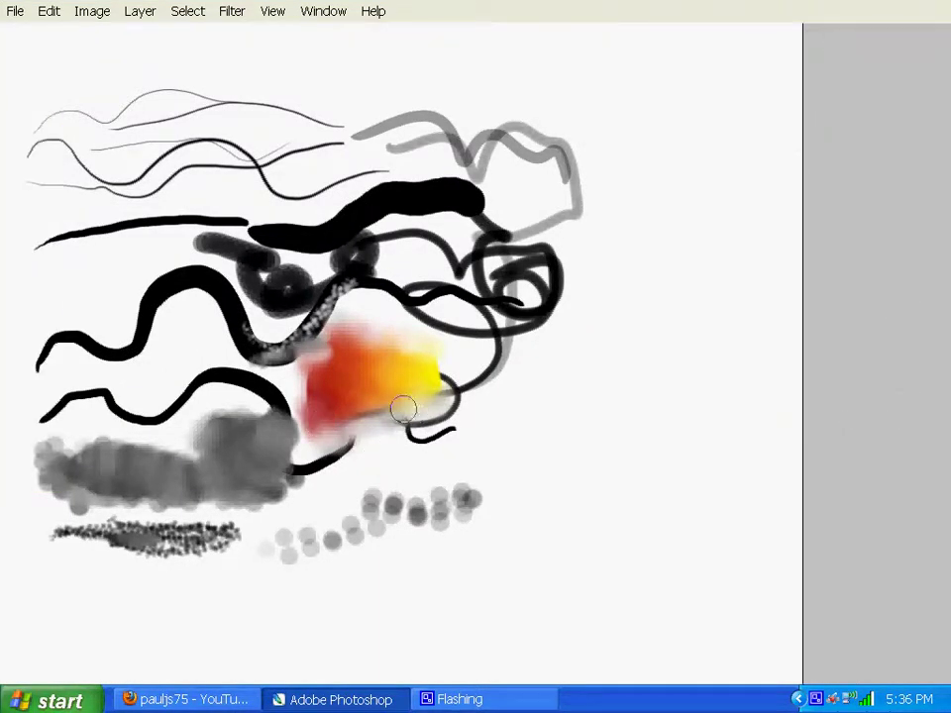
Step: Smear the thick black stroke into the upper-right grey curves, then restore the palettes
mouse_move(371, 425)
left_mouse_down()
mouse_move(428, 416)
mouse_move(546, 461)
mouse_move(531, 462)
left_mouse_up()
mouse_move(624, 115)
left_mouse_down()
mouse_move(546, 144)
mouse_move(515, 235)
mouse_move(554, 240)
mouse_move(450, 312)
left_mouse_up()
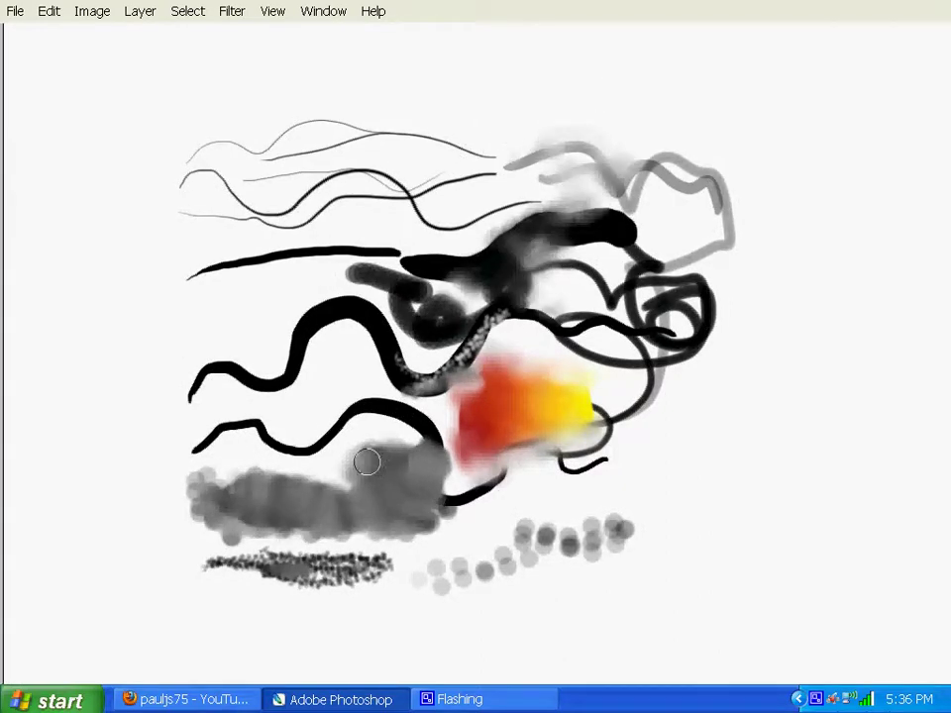
key("Tab")
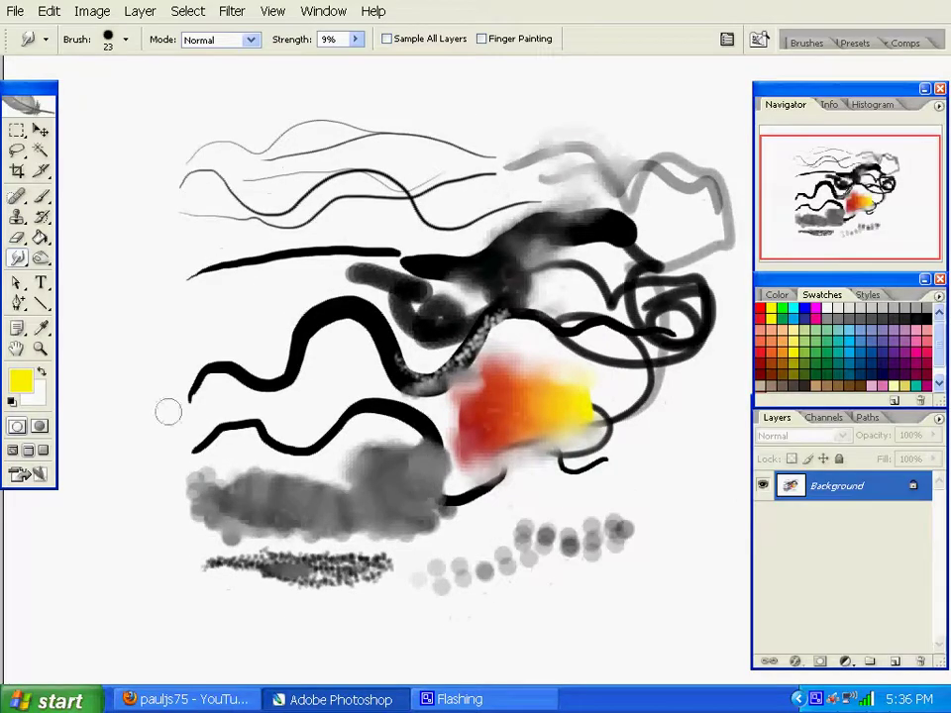
left_click(431, 698)
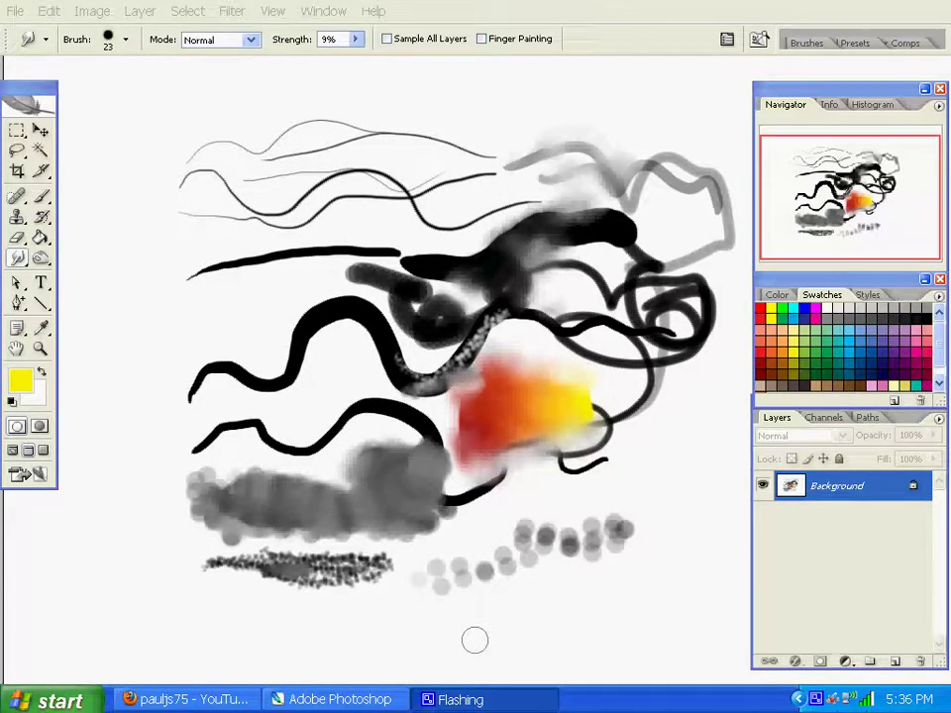